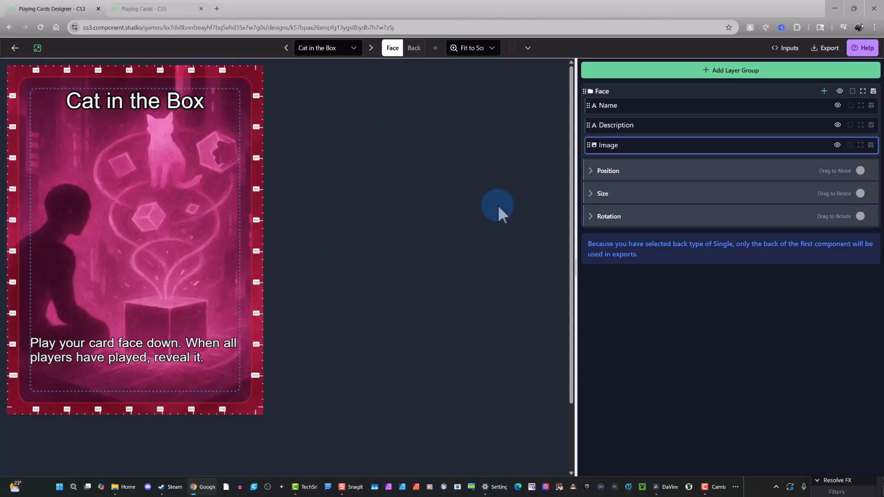
left_click(370, 49)
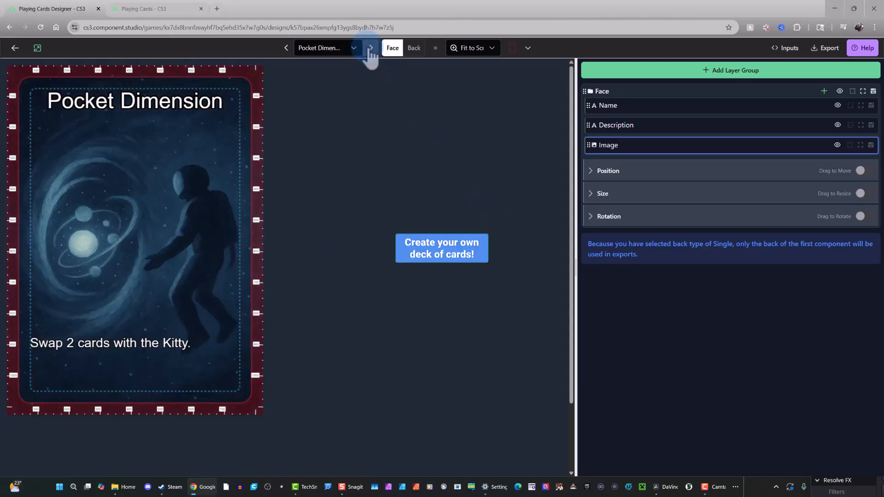
left_click(370, 49)
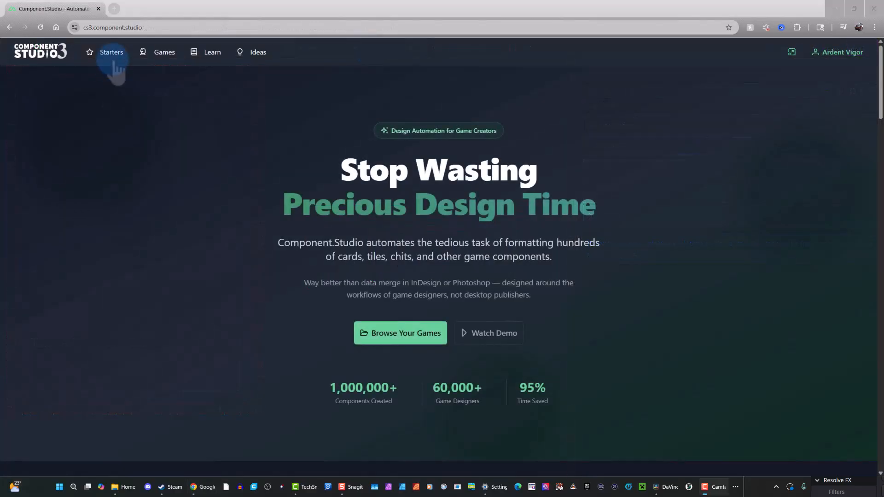
Create a new game named "Playing Card Tutorial" in the games library
left_click(113, 63)
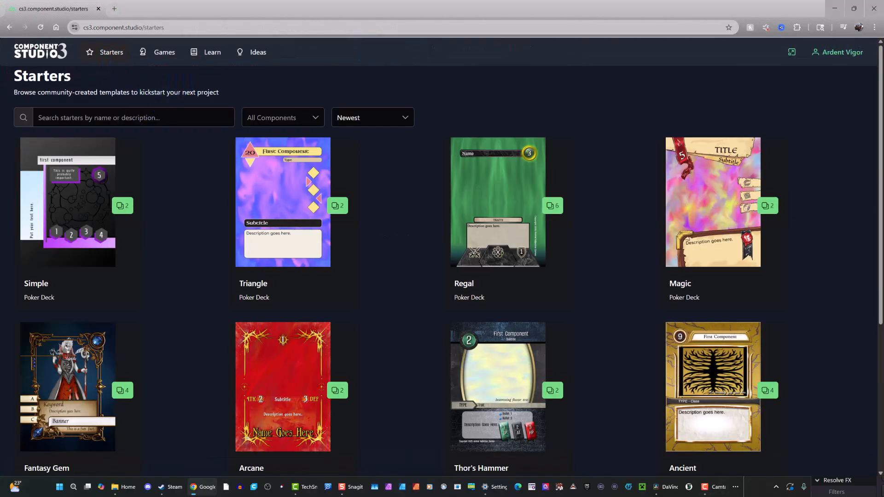
left_click(171, 60)
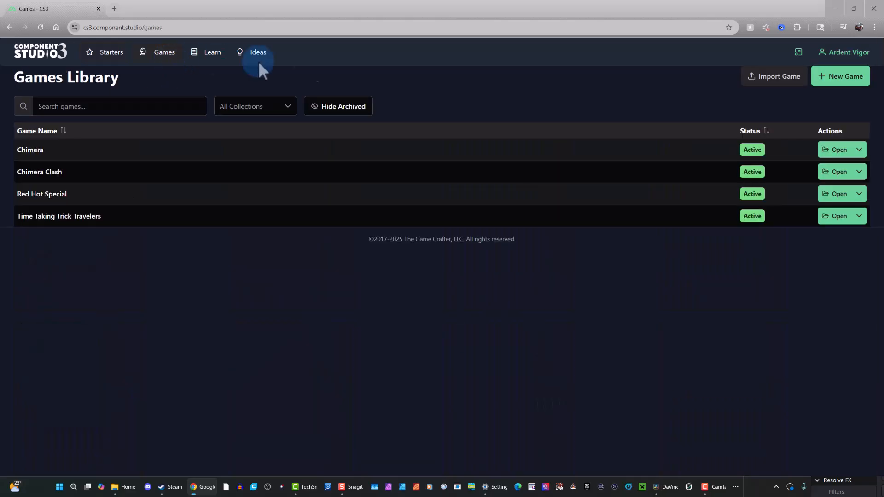
left_click(832, 90)
left_click(462, 263)
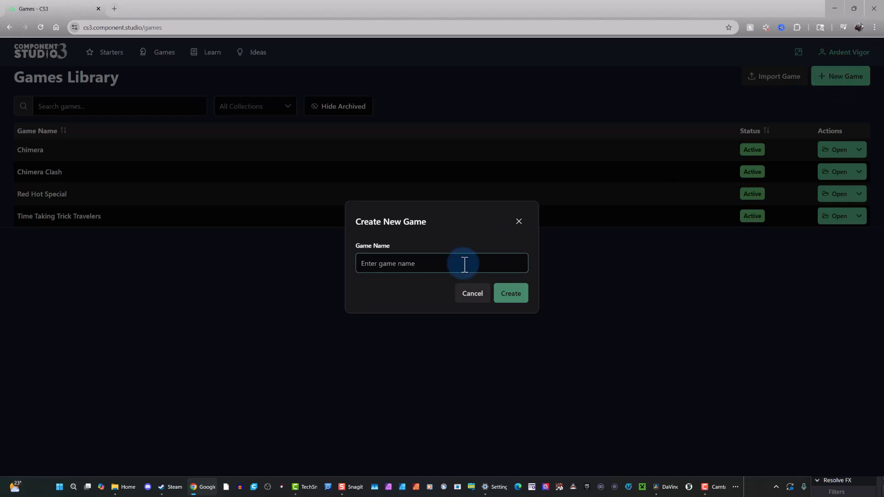
type("Playing Card Tutorial")
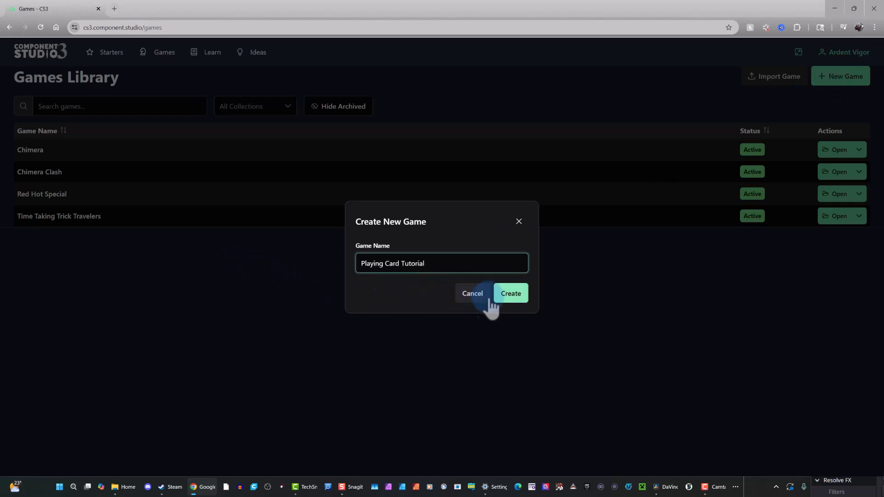
left_click(515, 298)
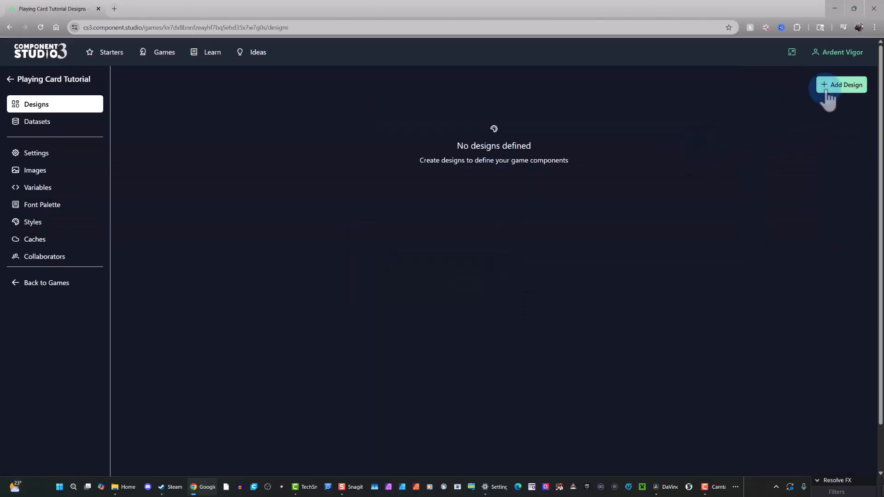
Add a design named "Playing Cards" that uses the Poker Deck component and a newly created dataset
left_click(824, 88)
type("Playing Cards")
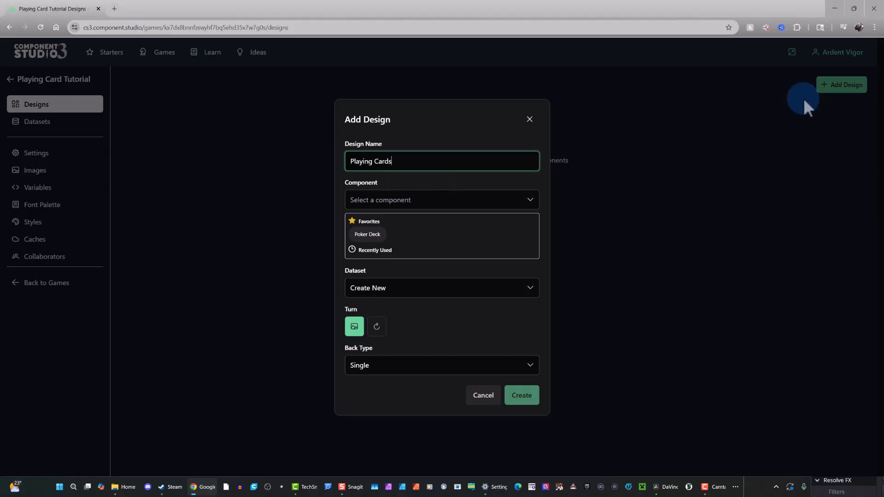
left_click(524, 201)
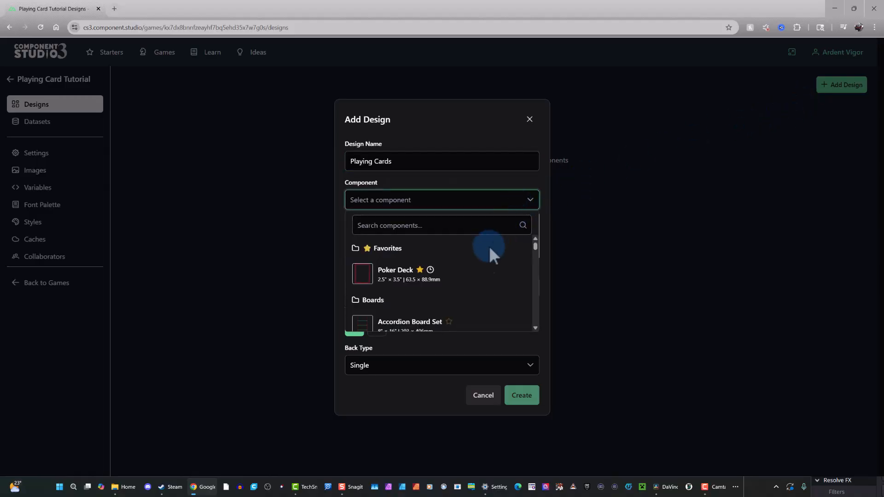
left_click(464, 278)
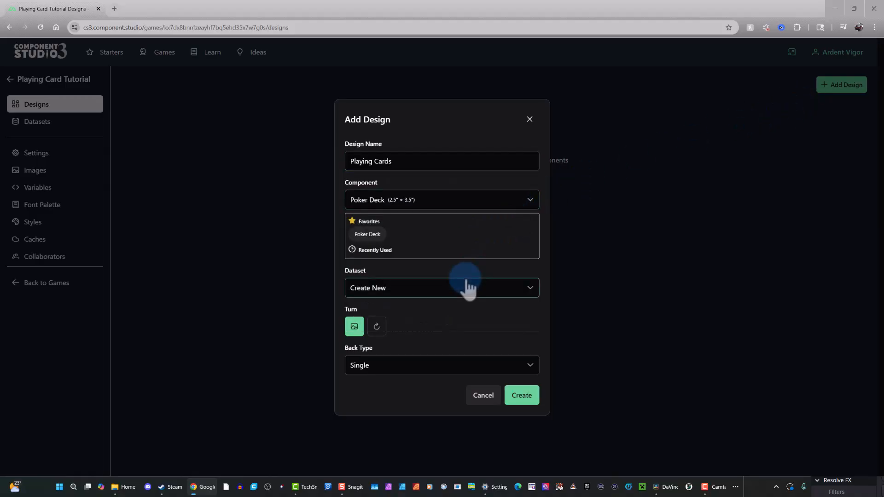
left_click(503, 288)
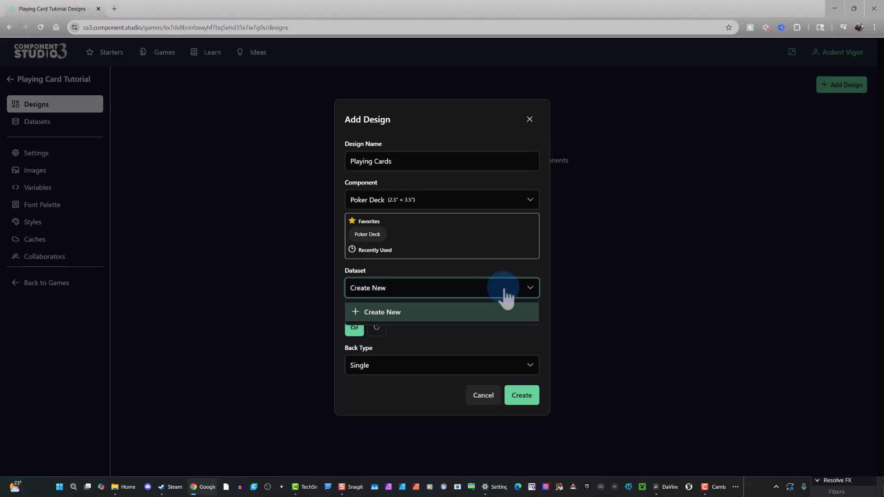
left_click(509, 312)
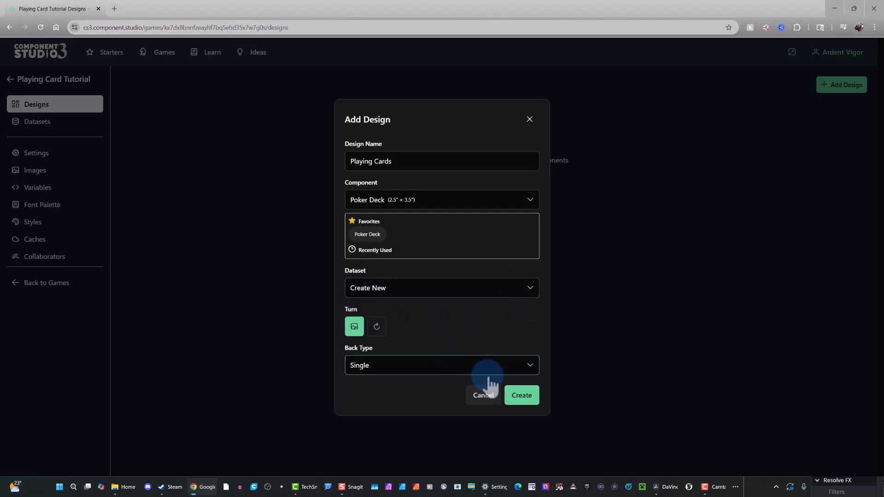
left_click(529, 401)
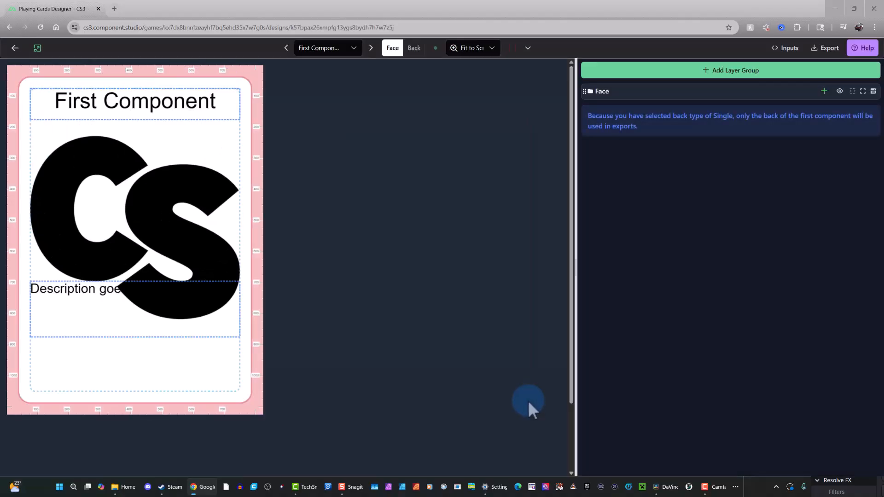
Expand the Face group to show its layers and open the dataset linked to the design
left_click(697, 92)
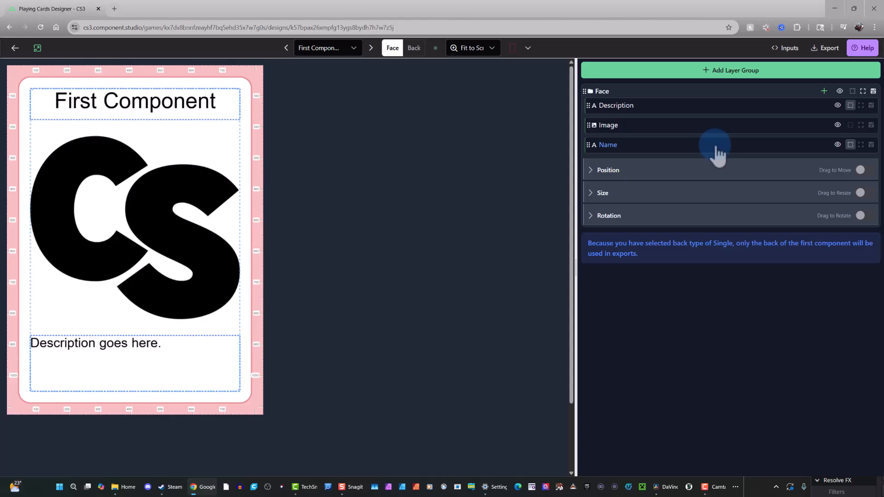
left_click(788, 48)
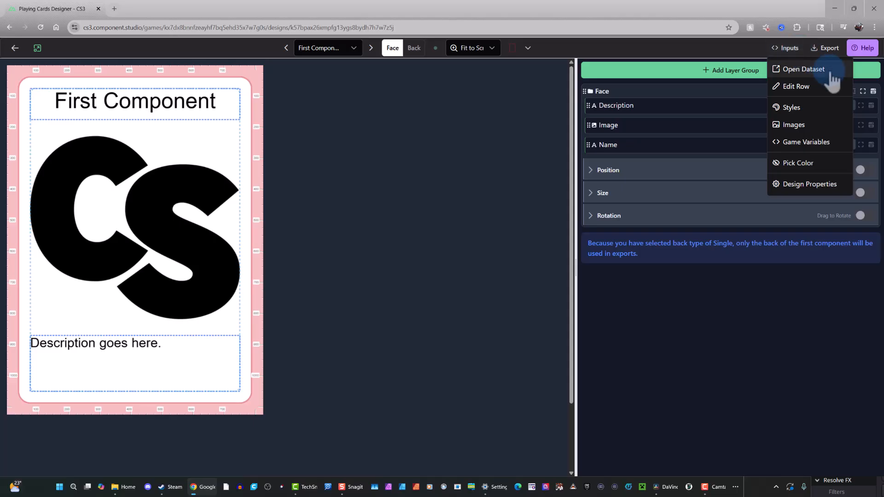
left_click(810, 70)
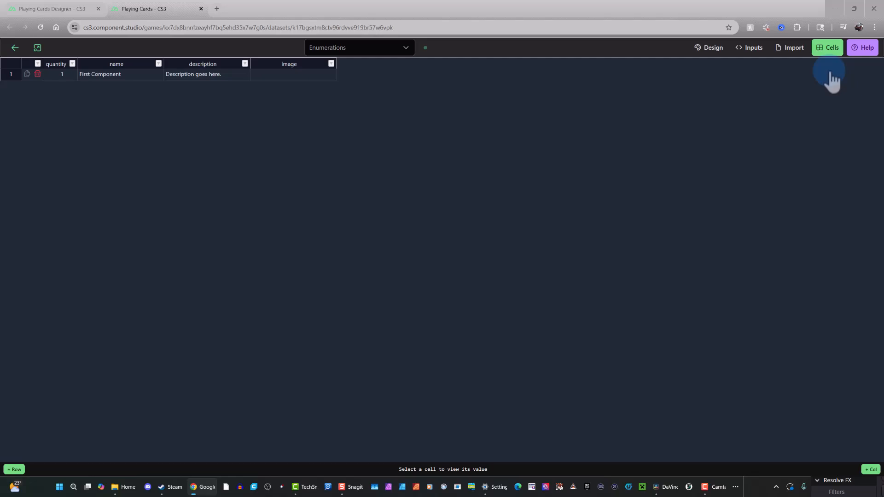
Name the first row "Cat in the Box" and describe it as "Play your card face down. When all players have played, reveal it."
left_click(146, 75)
type("Cut in the line")
key("Tab")
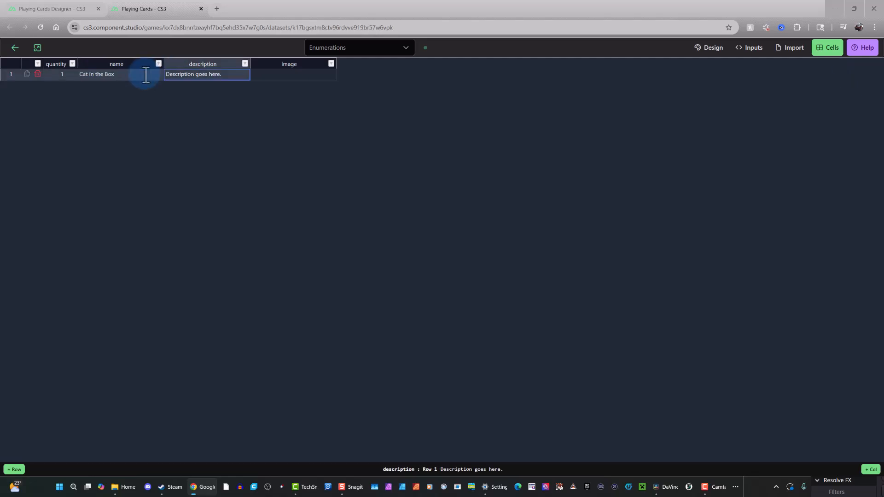
type("Play your card face down. When all players have played, reveal it.")
Upload the card artwork files Blue19, Orange15, Pink27 and Purple11 to the game's images from the first row's image cell
double_click(285, 76)
left_click(451, 328)
left_click(202, 354)
left_click(222, 239, "ctrl")
left_click(369, 412)
left_click(535, 82)
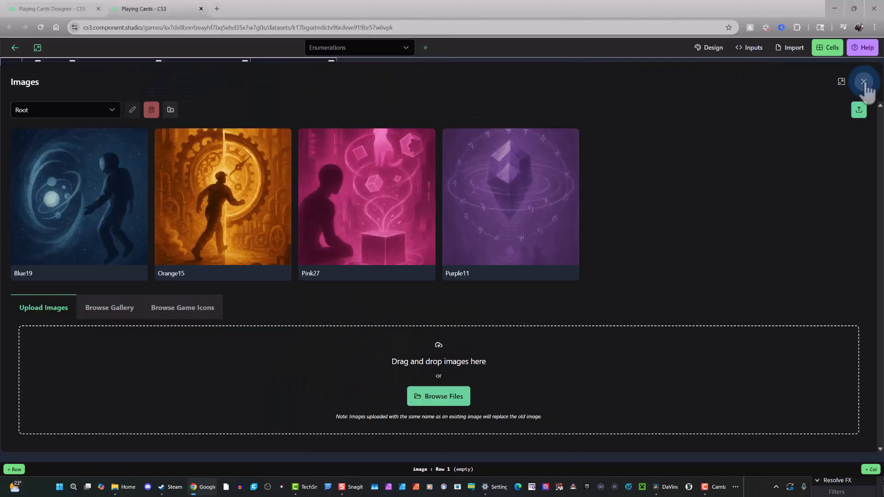
Look through the stock image gallery and the game icons offered as alternative image sources
left_click(136, 317)
scroll(148, 357, "down", 4)
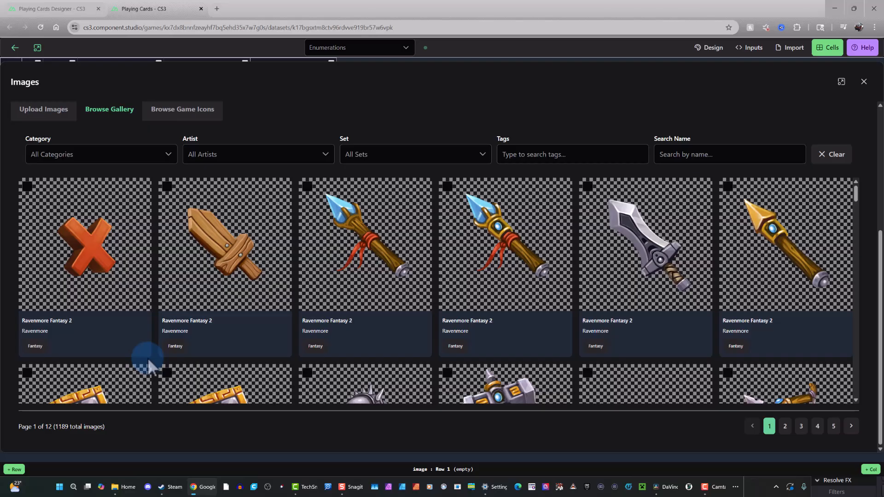
left_click(212, 116)
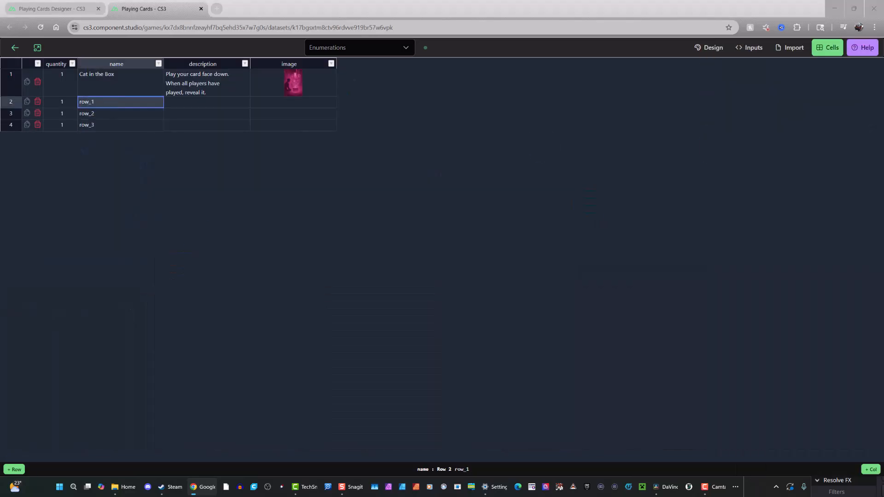
Name the second row "Split Timeline" and describe it as "Play two cards this round. After everyone has played. Choose the one to use."
type("Split Timeline")
key("Tab")
type("Play two cards this round. C")
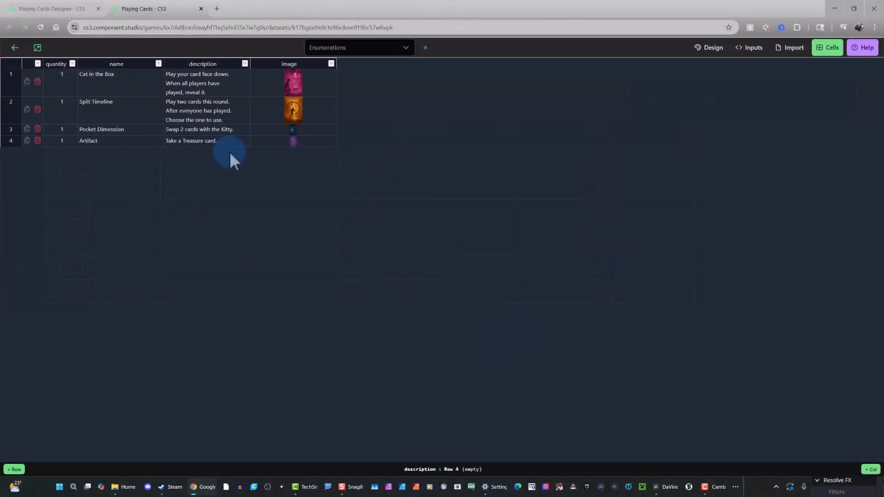
Return to the card designer and page through the cards to check each one's name, image and description
left_click(65, 10)
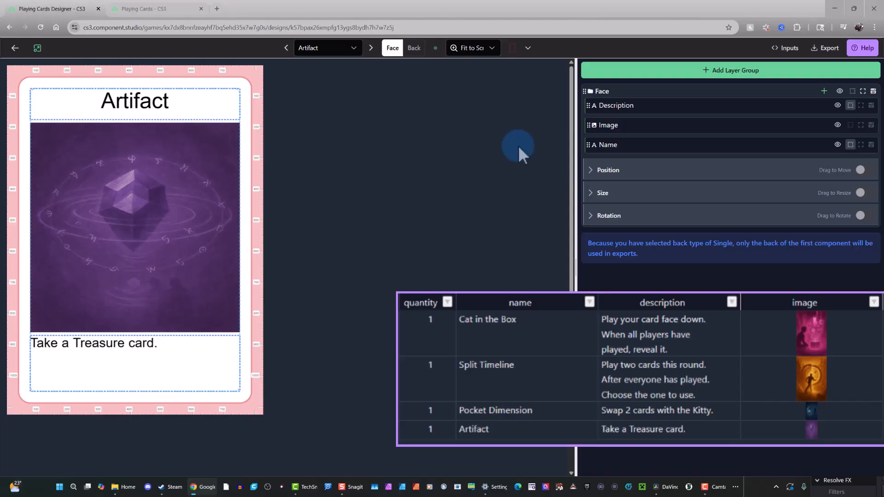
left_click(371, 48)
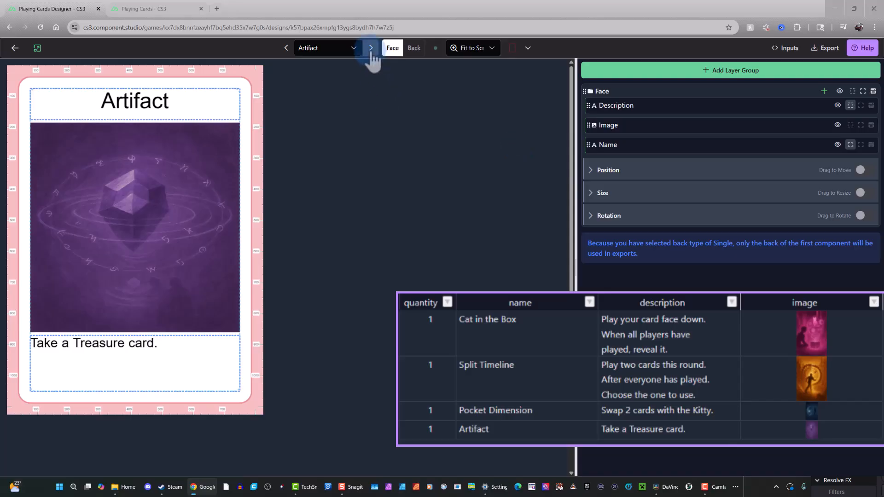
left_click(370, 48)
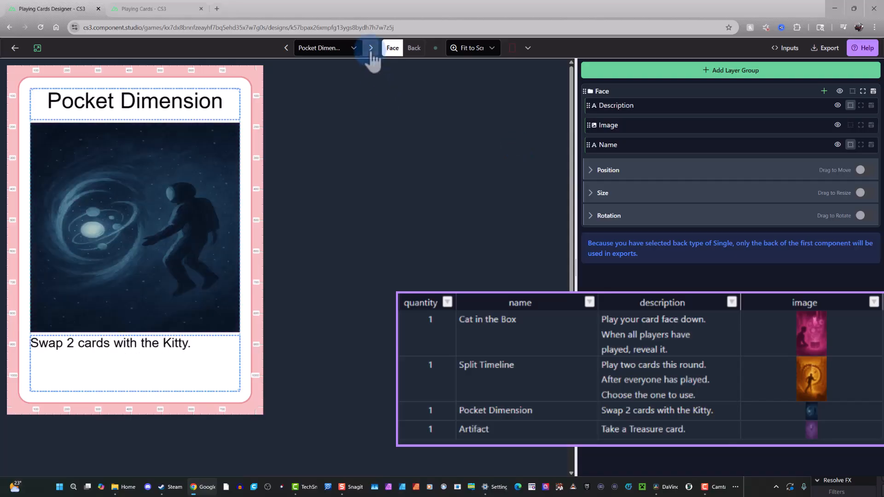
left_click(371, 48)
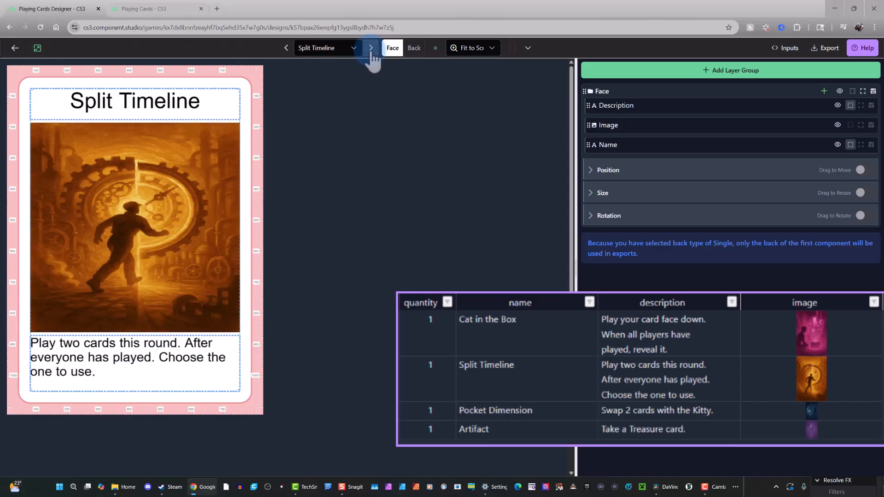
left_click(371, 47)
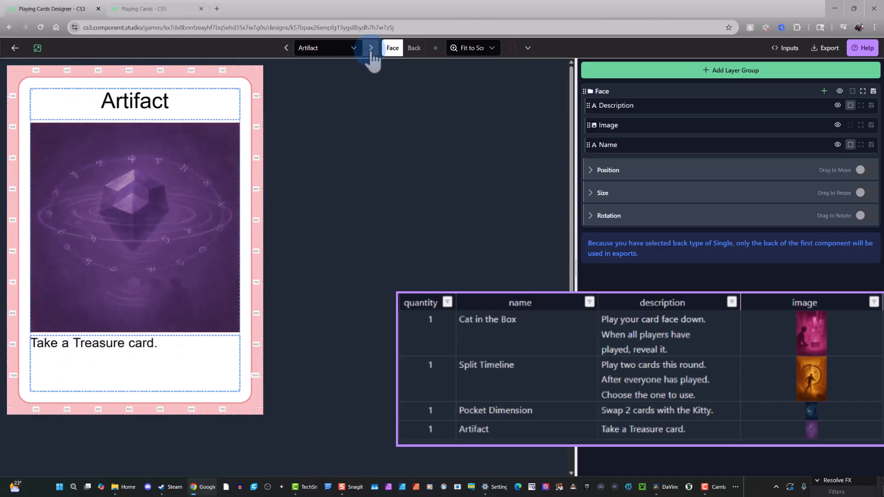
left_click(370, 48)
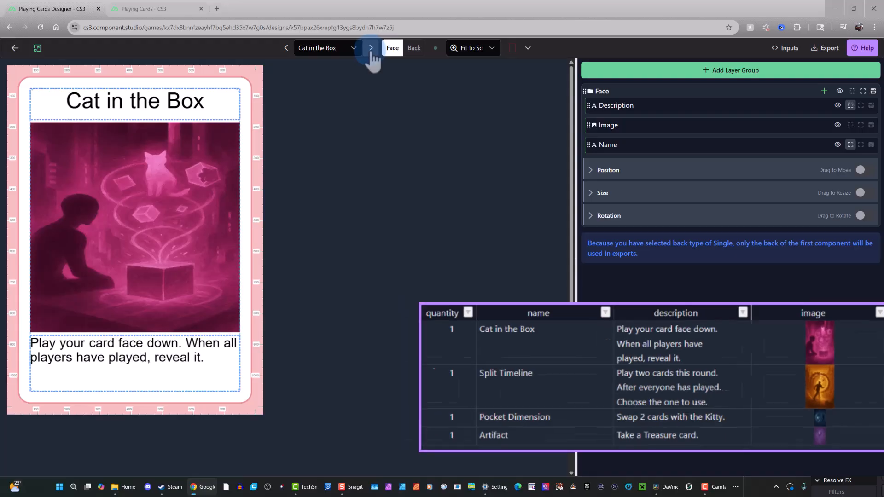
left_click(371, 49)
Expand the Image layer and examine its source expression, including the row.image reference and the fallback image URL
left_click(650, 129)
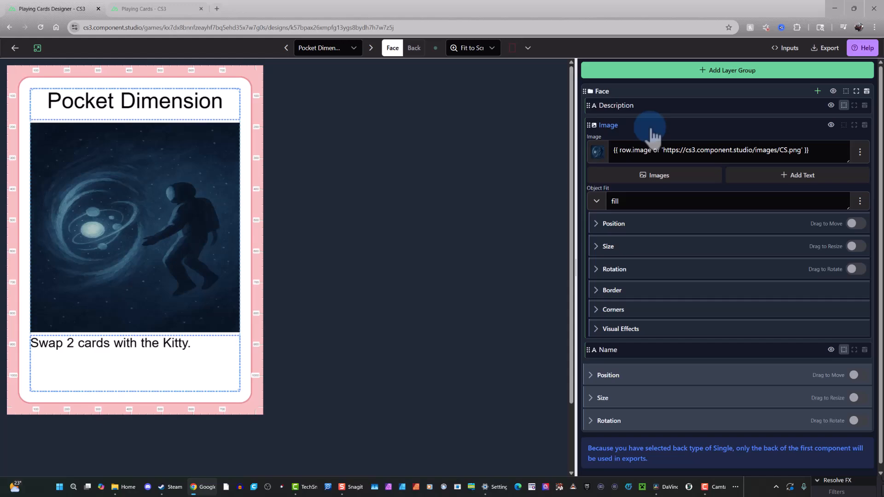
left_click(614, 150)
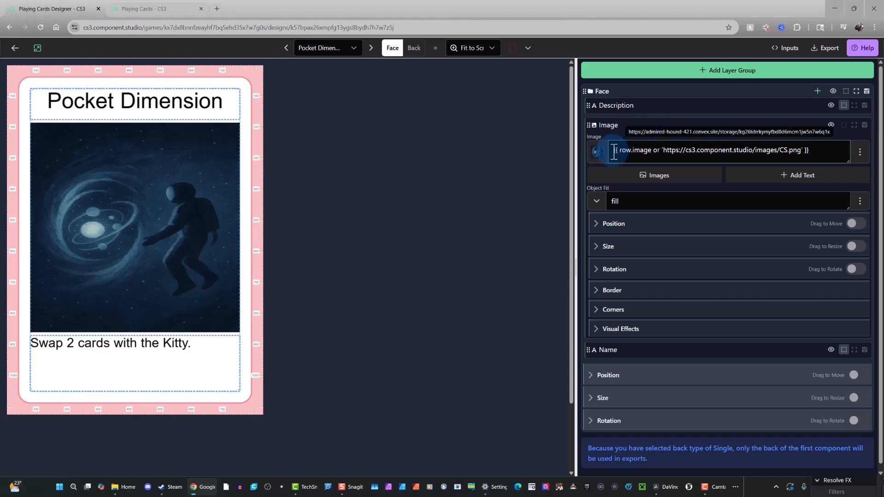
left_click_drag(614, 151, 816, 155)
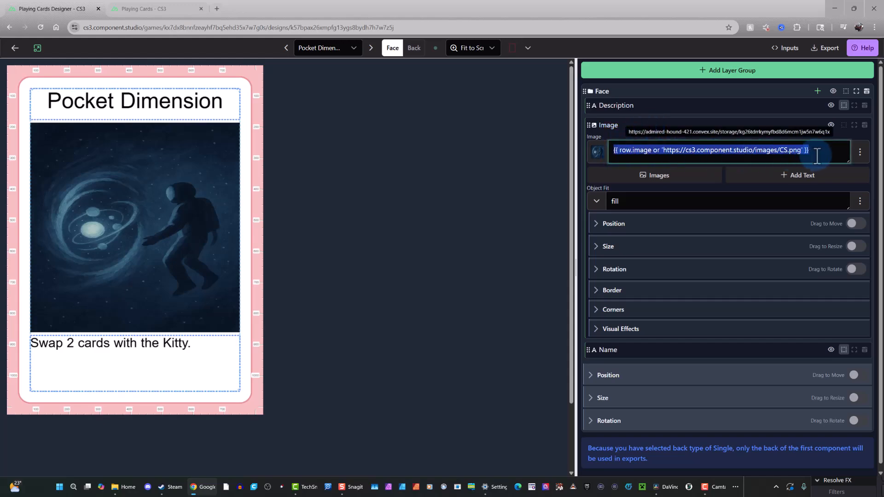
left_click(622, 151)
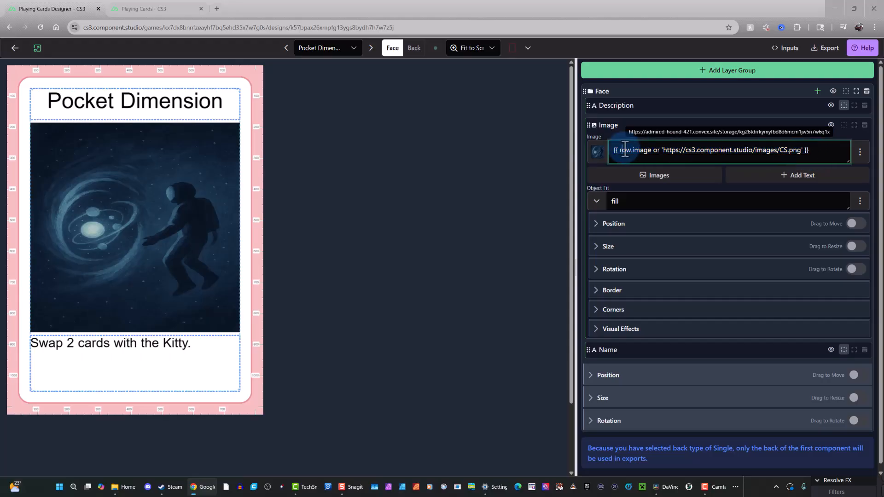
double_click(622, 151)
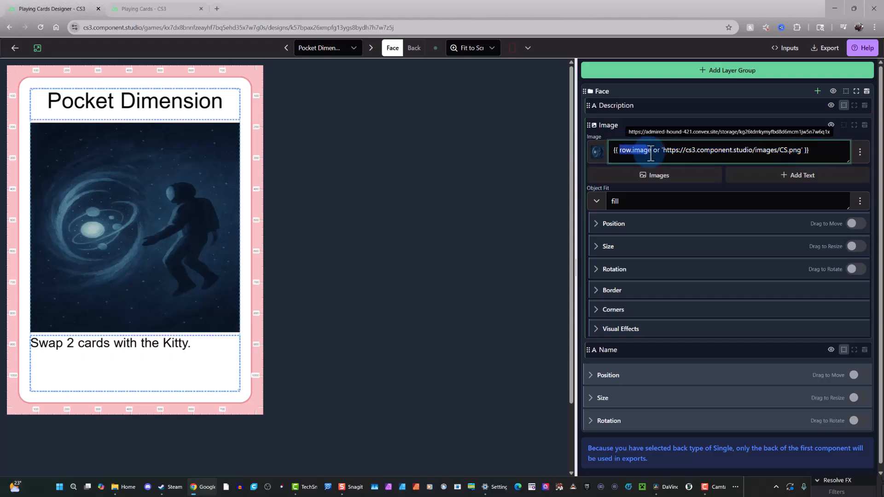
left_click_drag(663, 151, 801, 153)
left_click(783, 150)
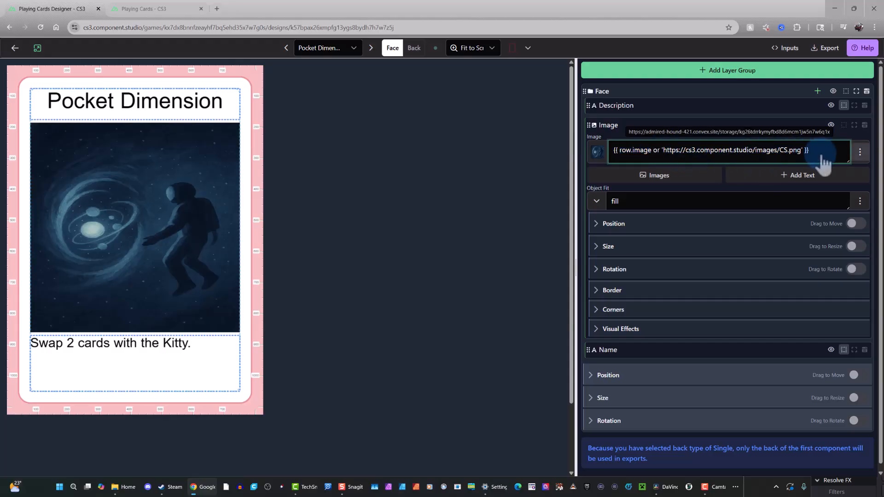
Open the image source's detail settings and list the row variables available as helpers
left_click(860, 153)
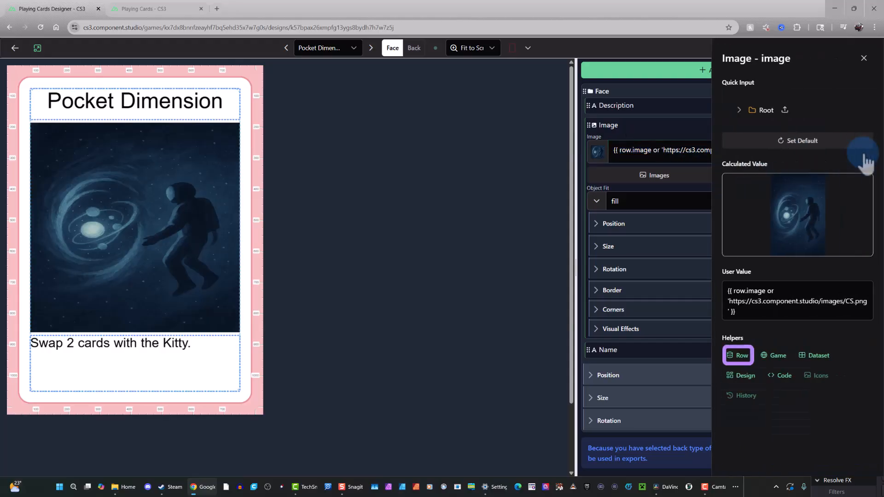
left_click(740, 357)
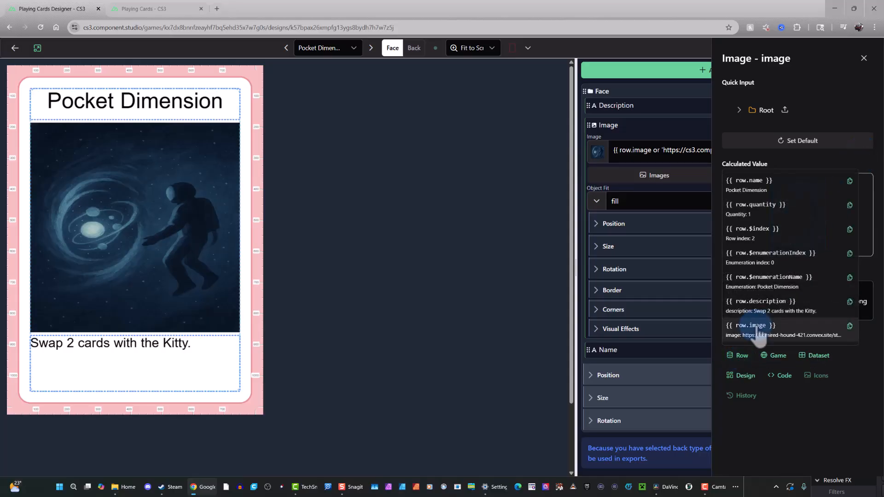
Set the Image layer's source to {{ row.image }} without a fallback URL
left_click(756, 327)
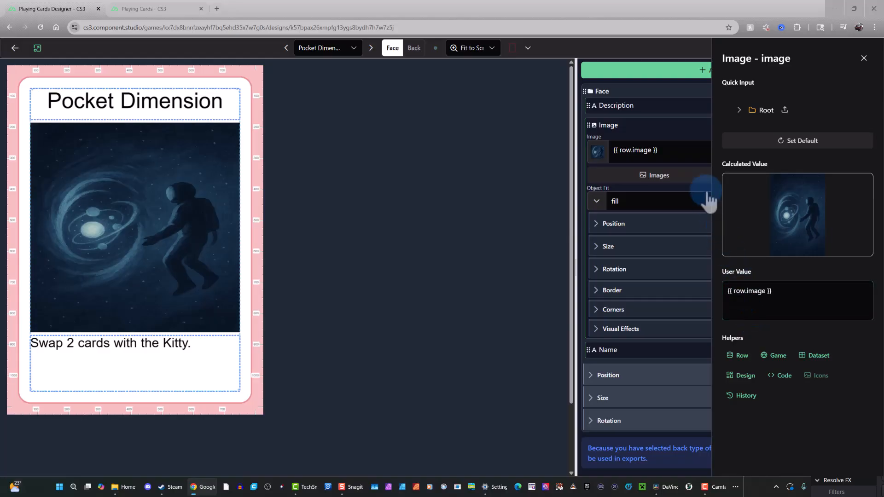
left_click(682, 134)
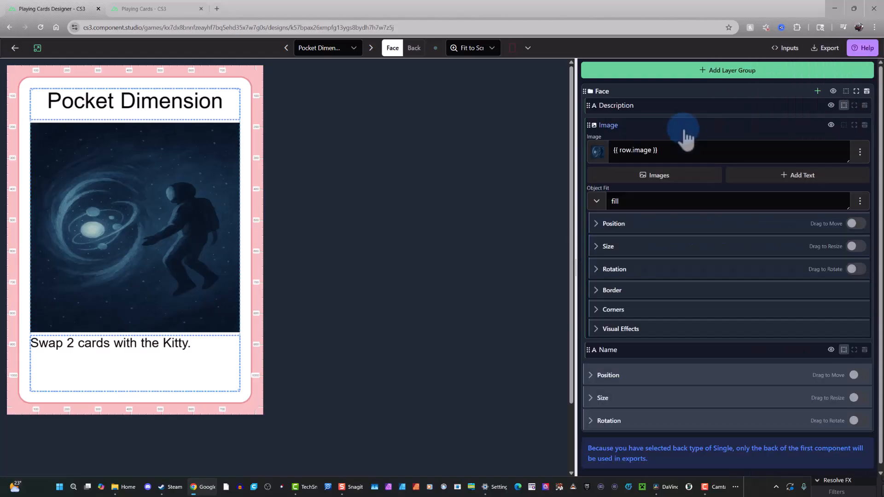
Set the Image layer's width to the full design width using the variable {{ design.width }}
left_click(637, 259)
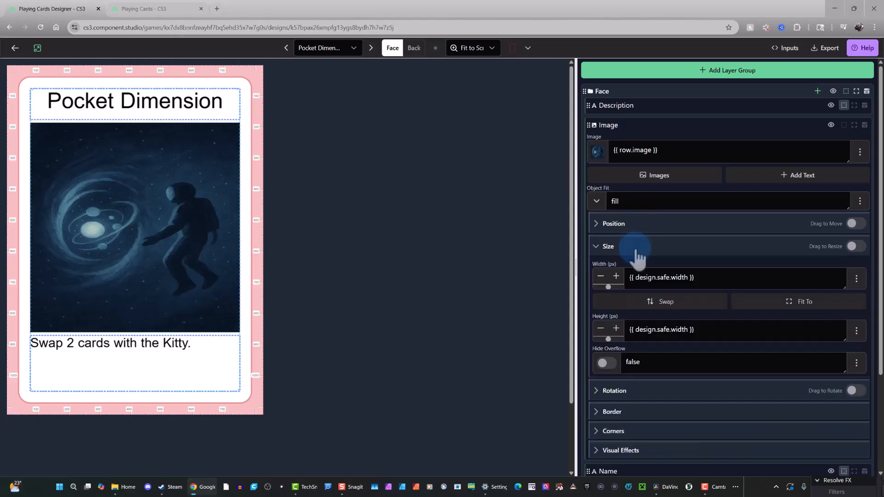
left_click(649, 277)
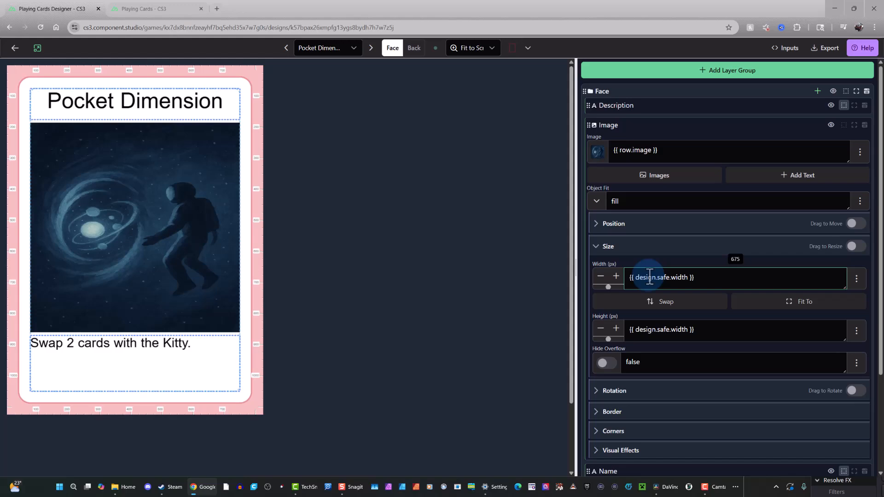
left_click(856, 280)
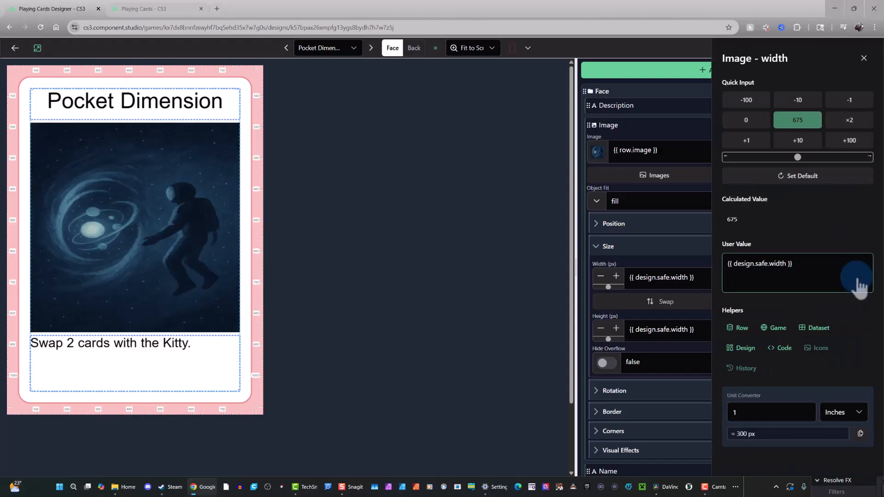
left_click(748, 350)
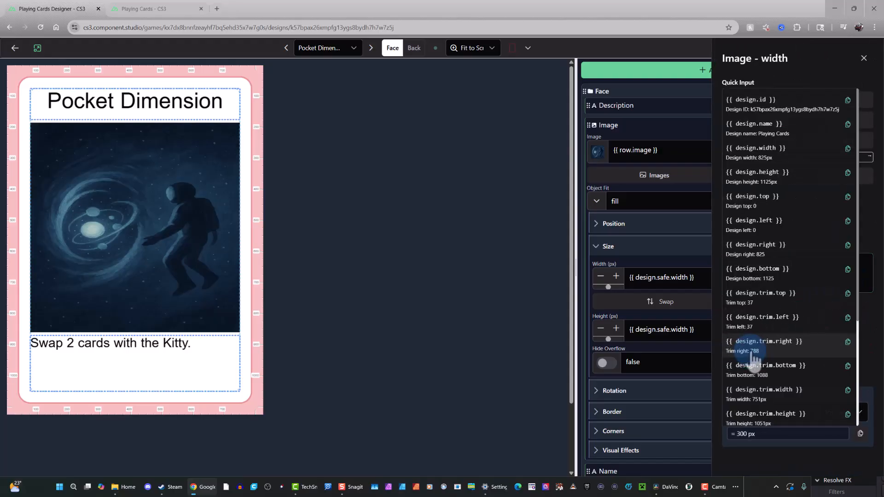
left_click(801, 155)
left_click(691, 255)
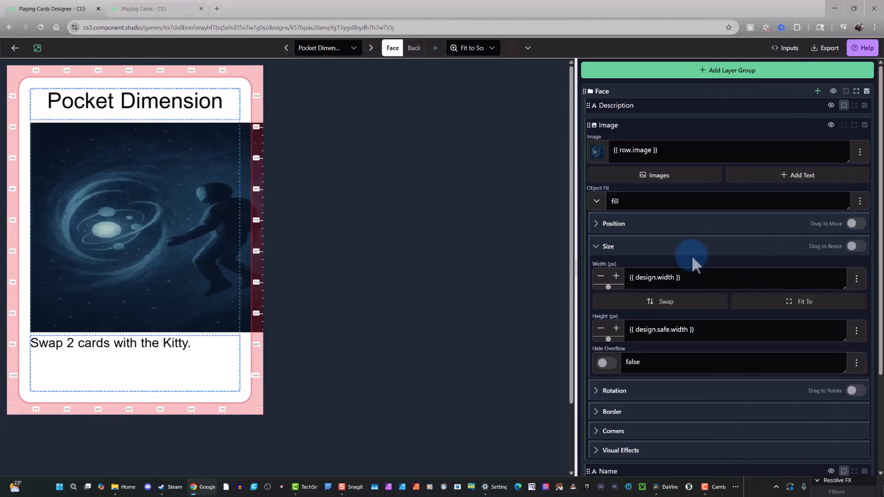
Set the Image layer's height to the full design height using the variable {{ design.height }}
left_click(857, 331)
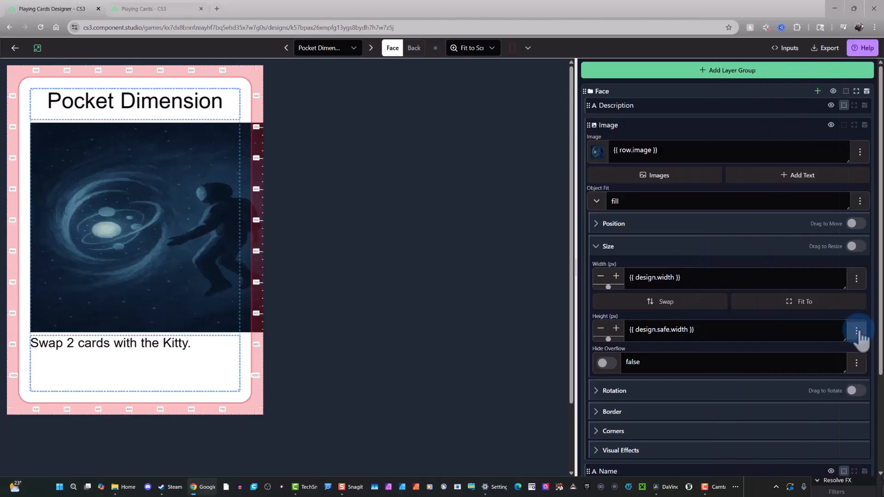
left_click(742, 350)
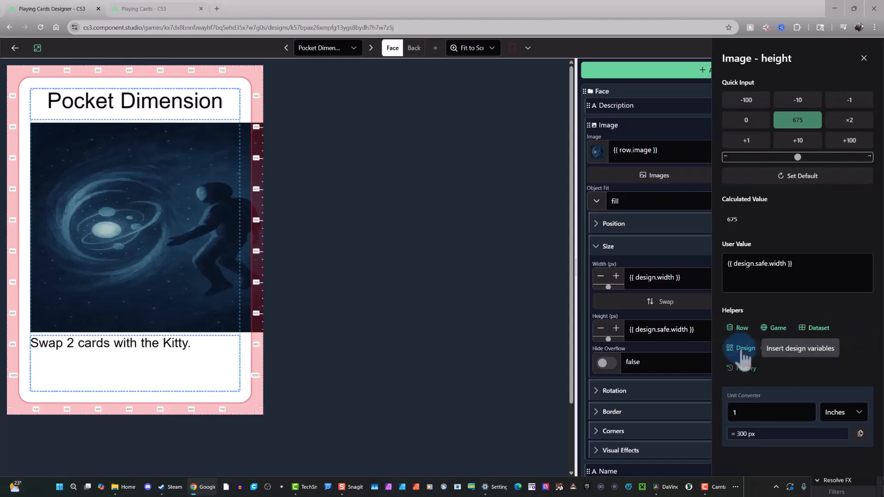
left_click(744, 352)
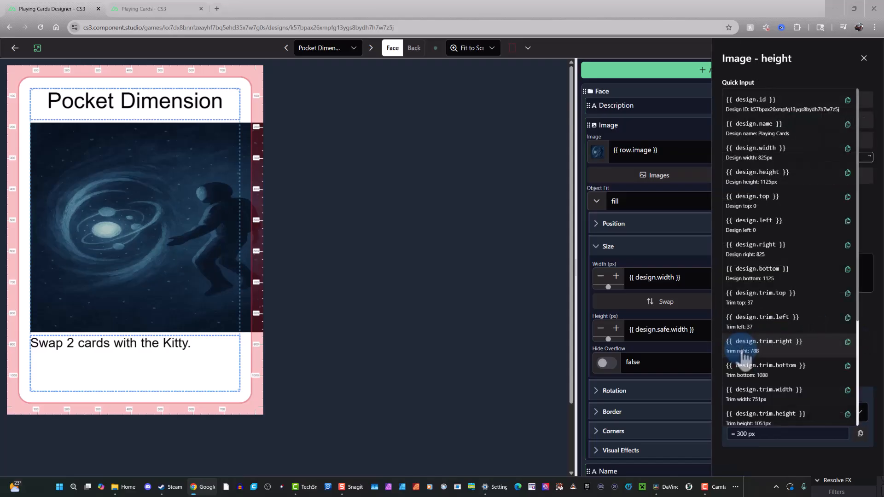
left_click(776, 180)
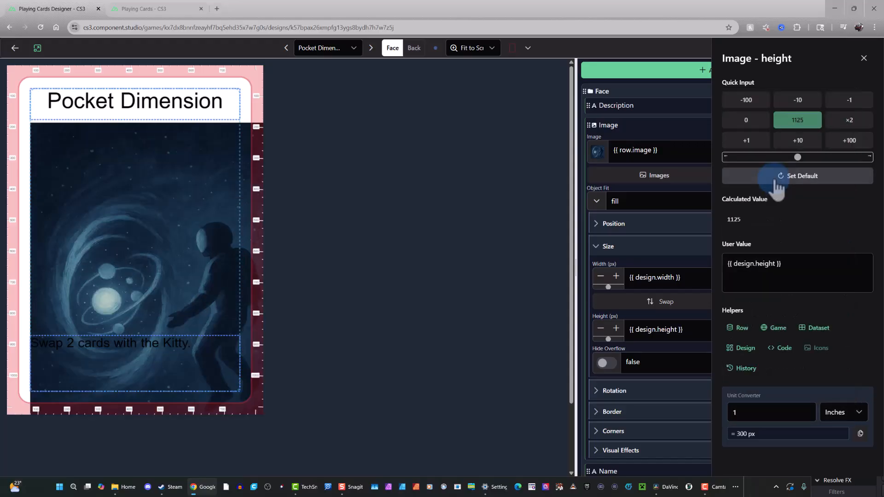
left_click(664, 261)
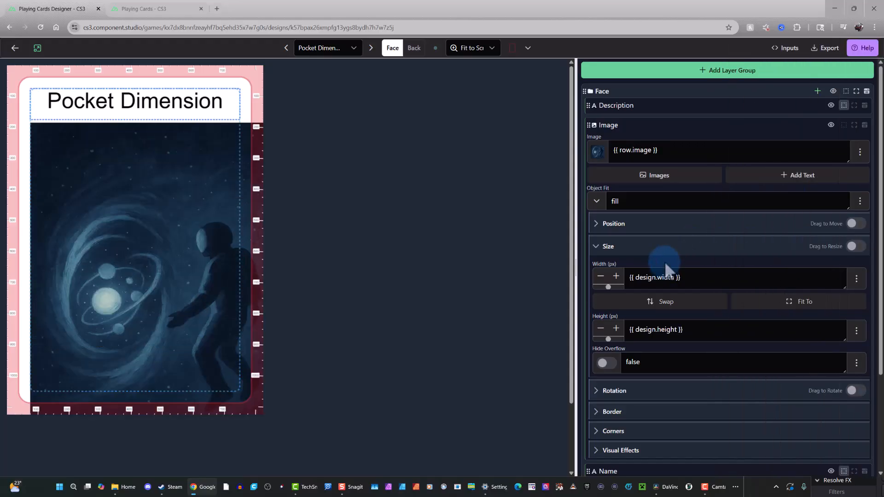
Center the Image layer on the full design and collapse its settings
left_click(664, 229)
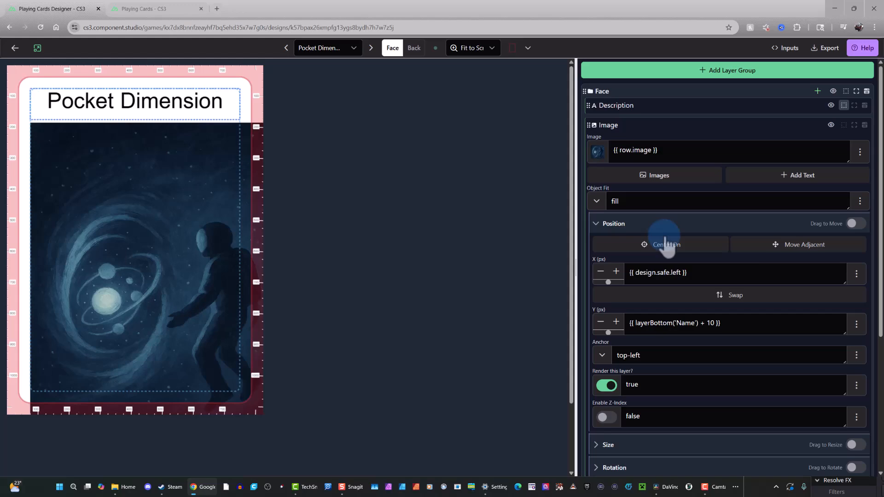
left_click(666, 248)
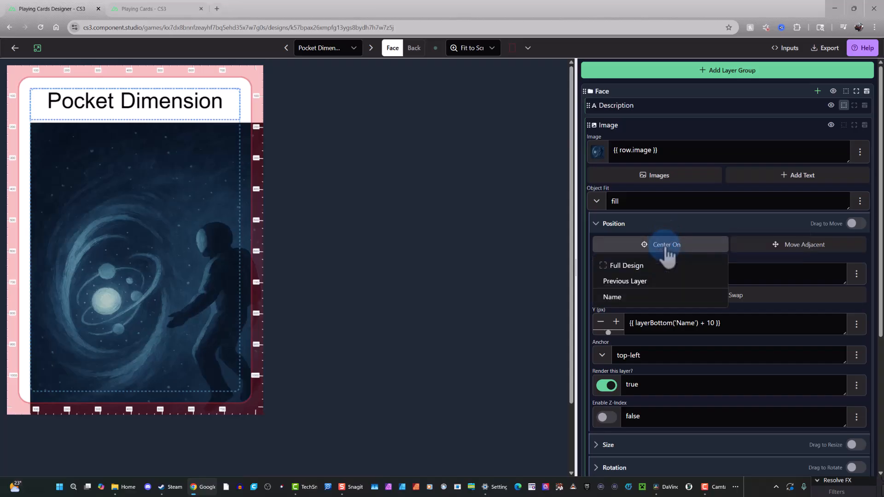
left_click(661, 267)
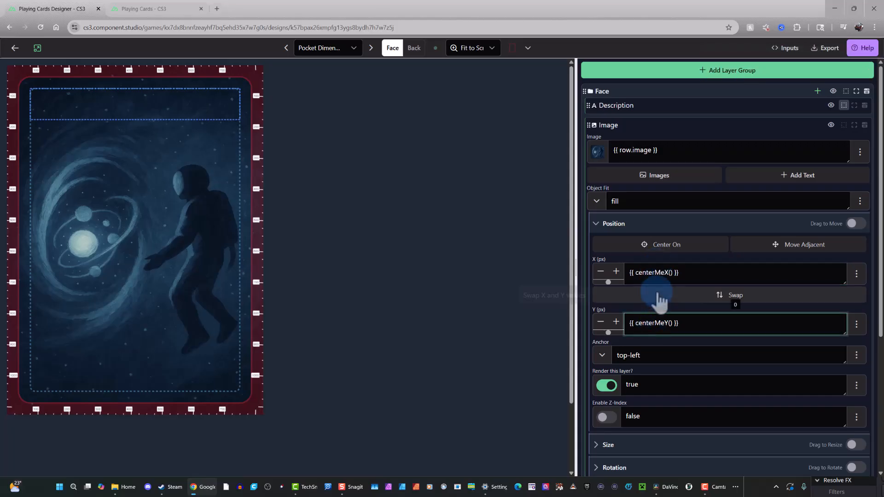
left_click(659, 224)
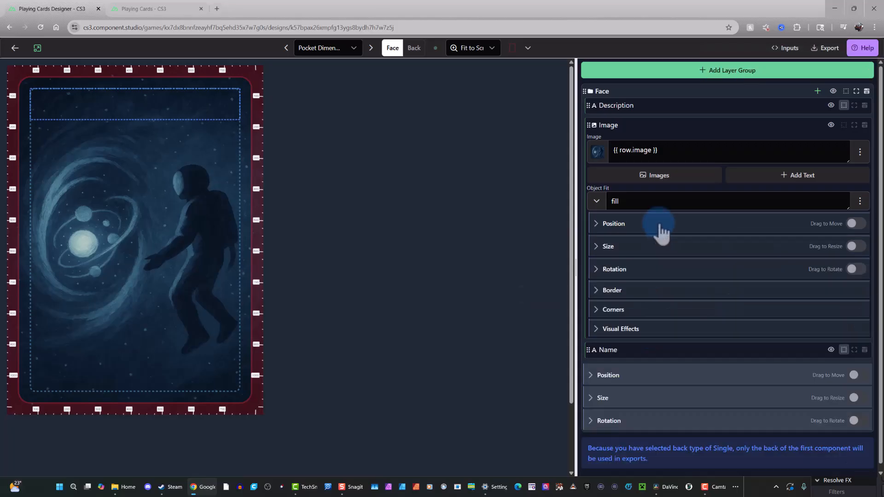
left_click(656, 129)
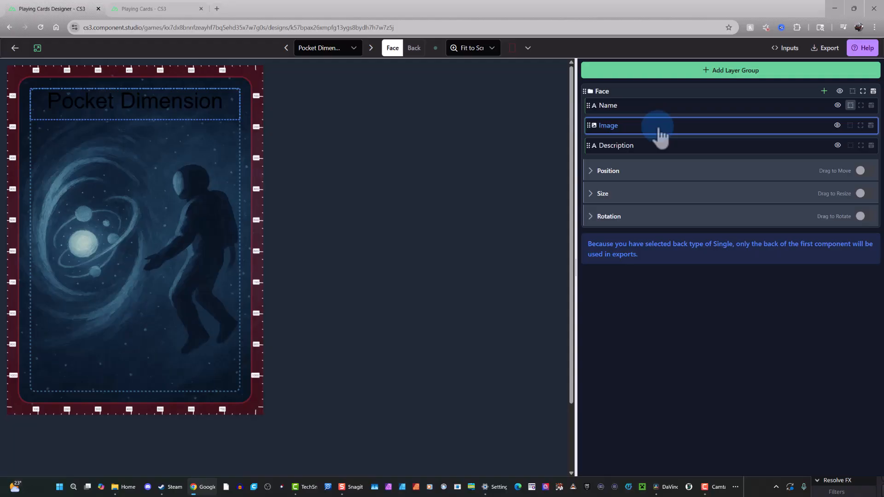
Turn on the outline for the Description layer and inspect the expression that sets its Y position
left_click(665, 148)
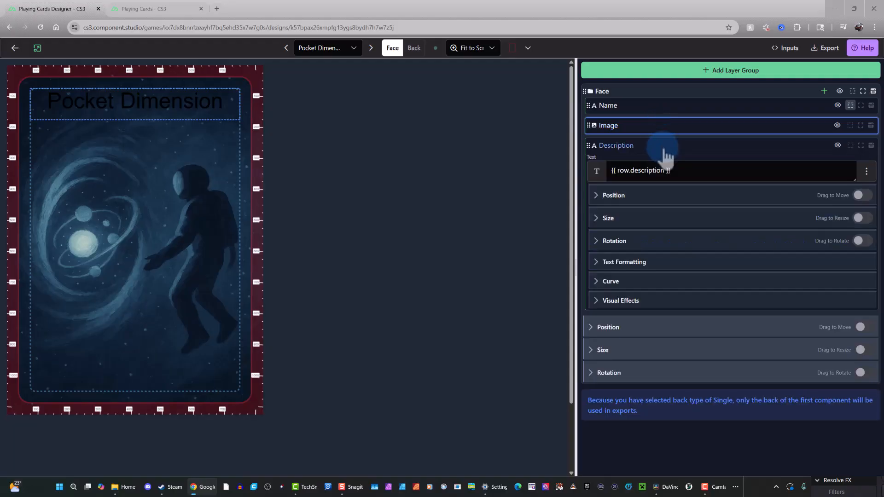
left_click(850, 147)
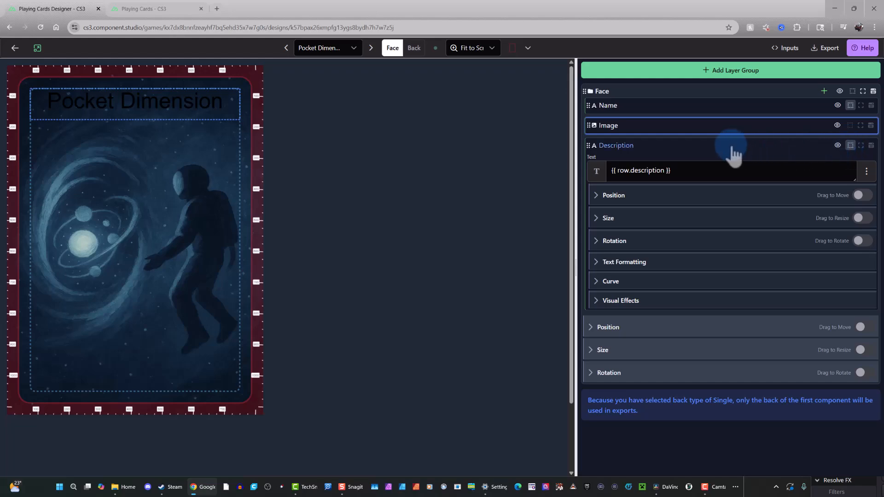
left_click(677, 202)
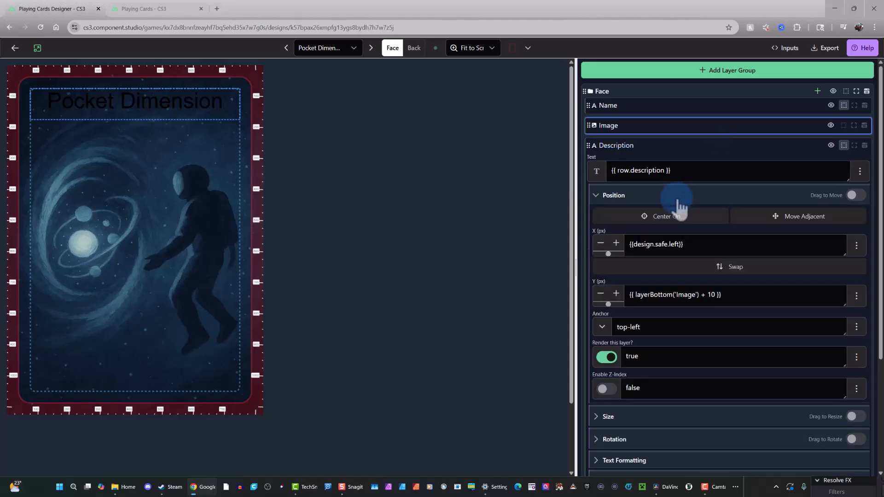
left_click(719, 294)
left_click_drag(734, 295, 629, 300)
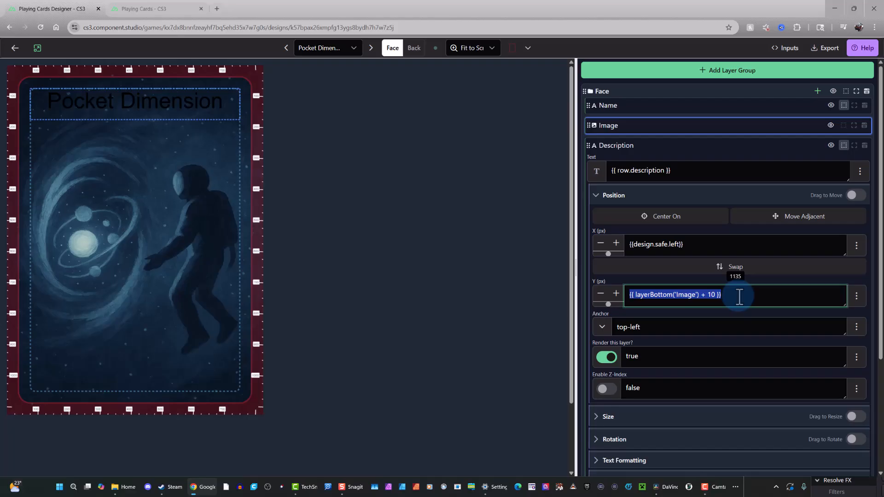
Move the Description layer adjacent to the Safe area, aligned inside at its bottom center
left_click(792, 226)
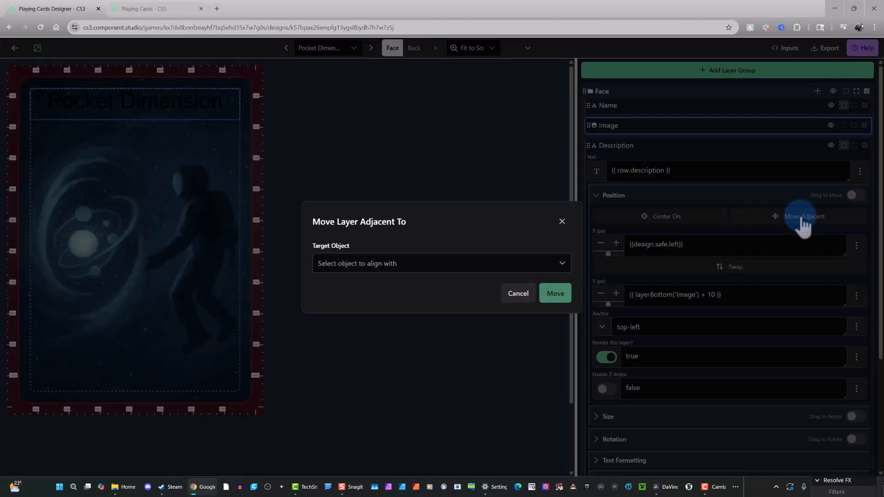
left_click(537, 263)
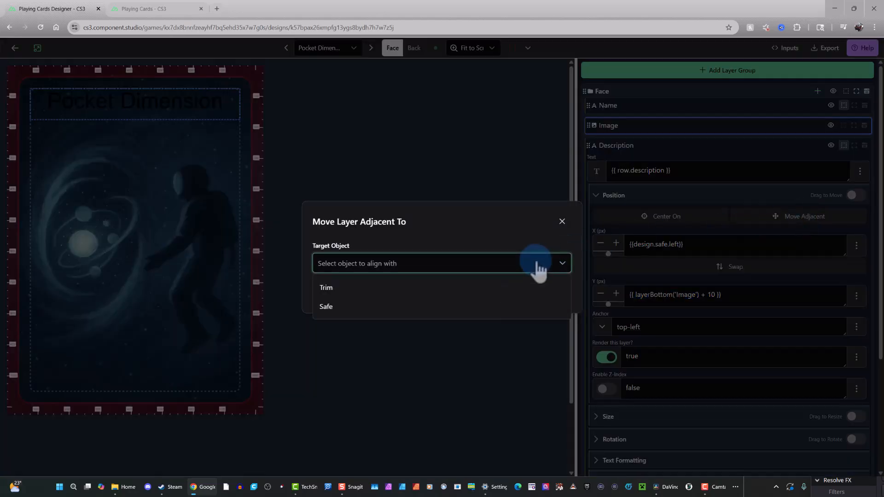
left_click(344, 314)
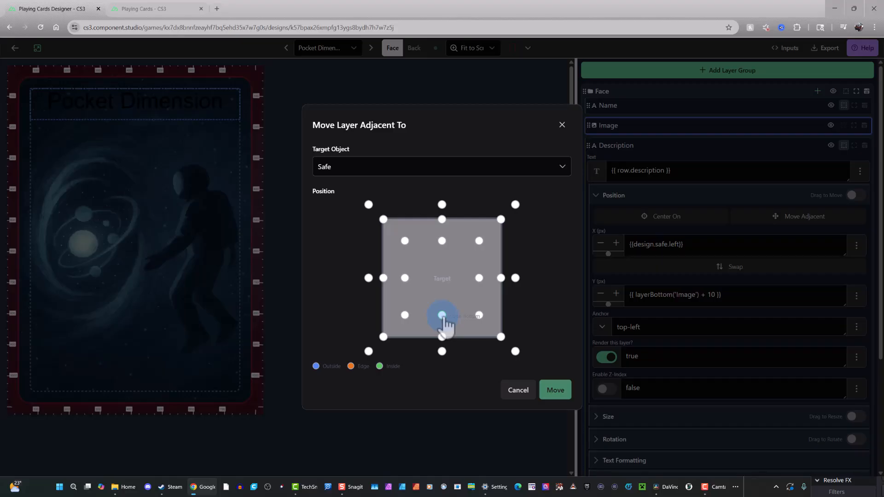
left_click(442, 315)
left_click(555, 392)
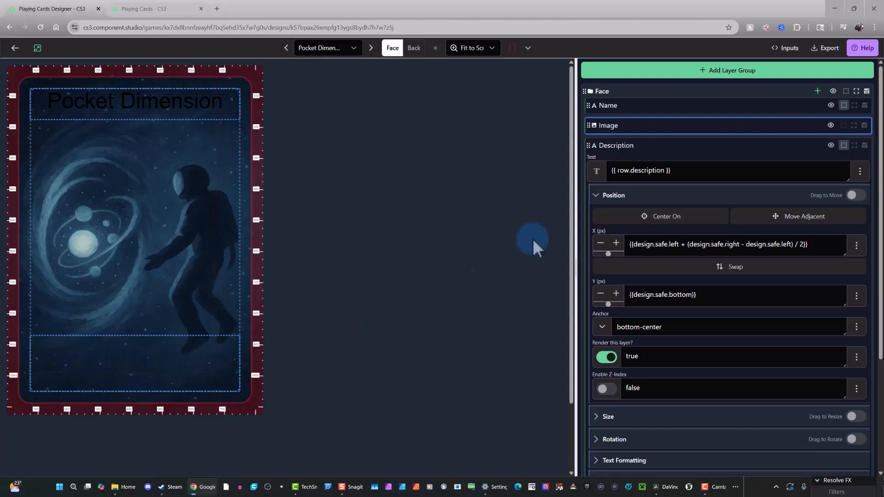
Collapse the Description layer and reorder it above the Image layer in the Face group
left_click(649, 148)
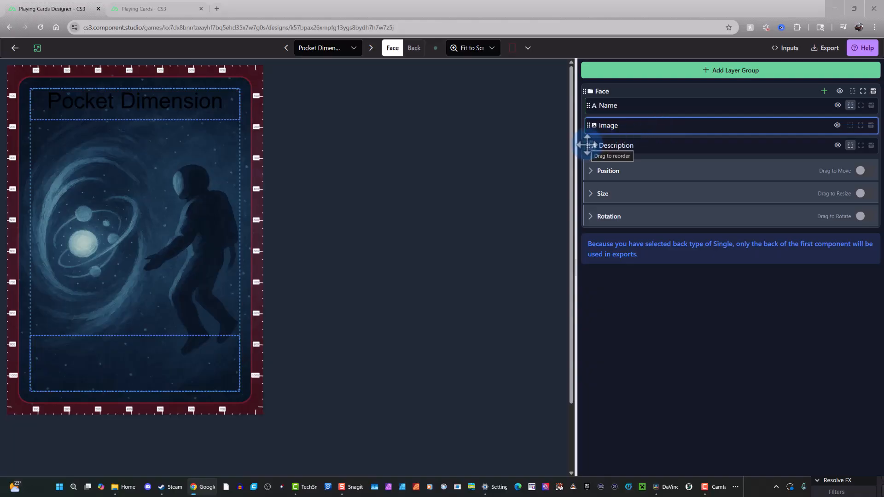
left_click_drag(588, 145, 587, 123)
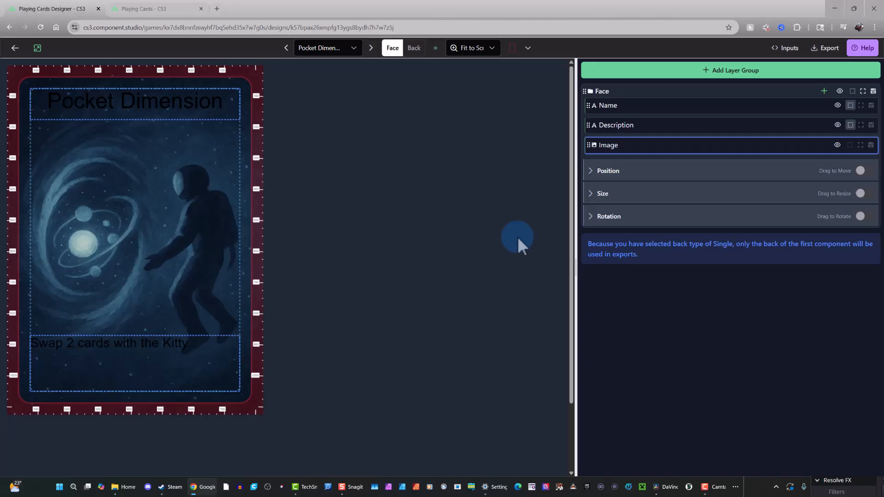
Override the Description text's font color with white (ffffff) and check the look on the next card
left_click(655, 131)
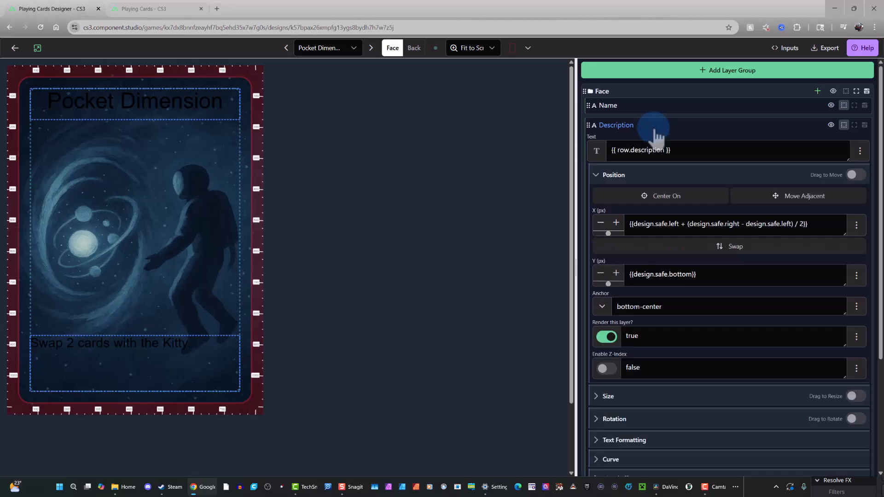
left_click(651, 176)
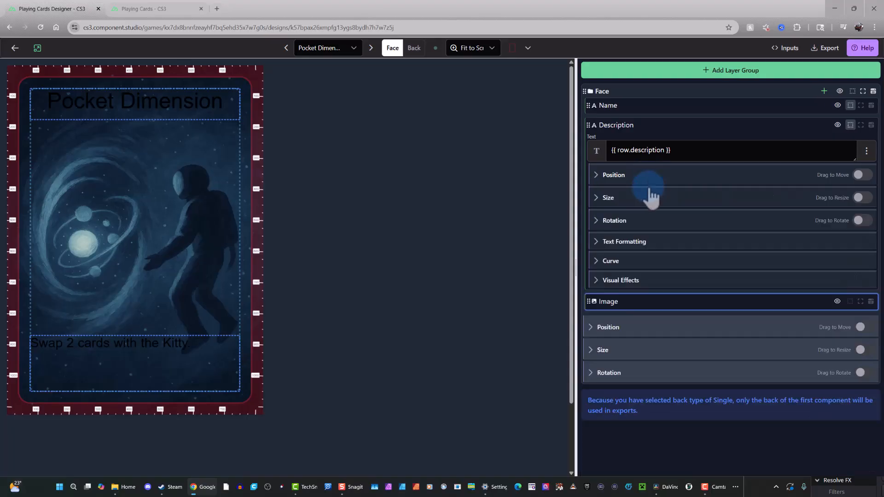
left_click(657, 244)
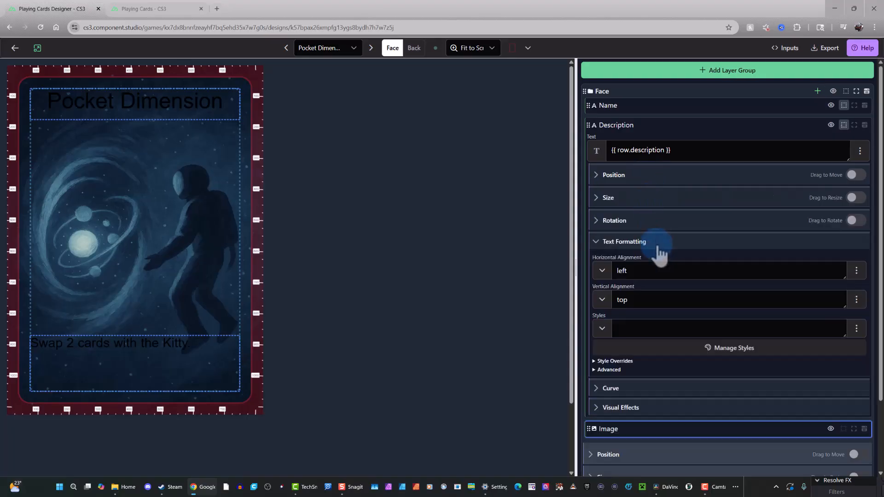
scroll(656, 253, "down", 1)
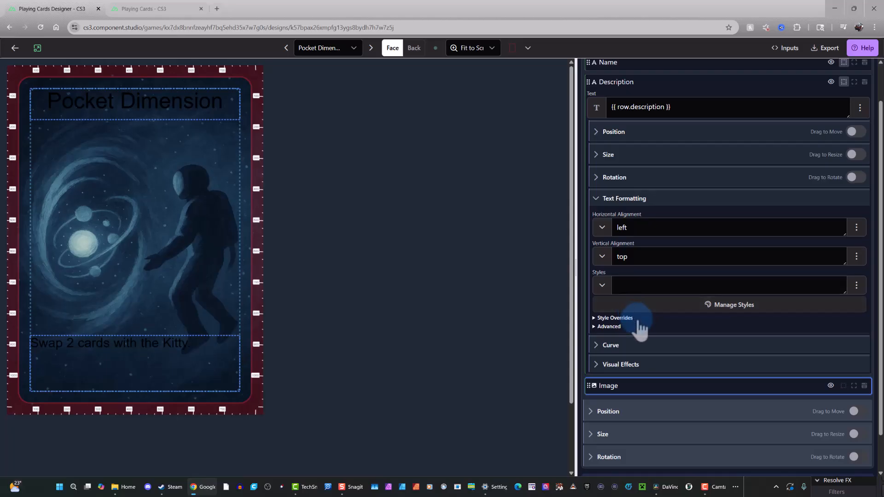
left_click(615, 318)
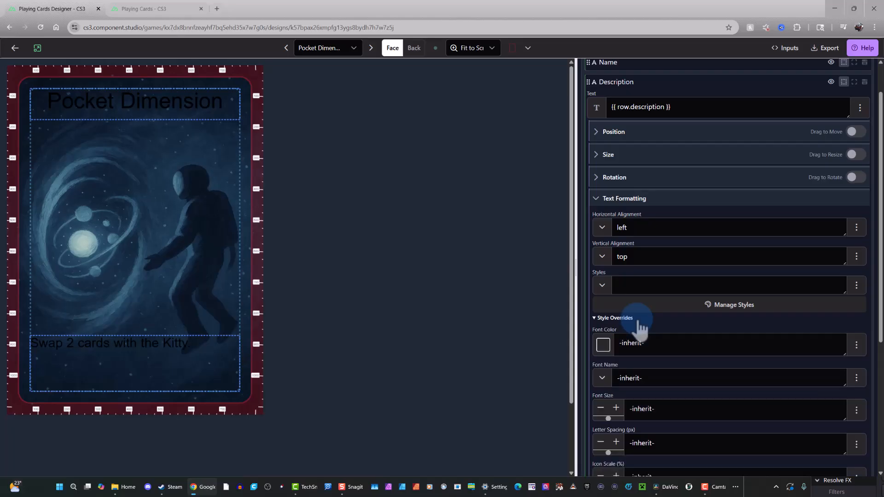
scroll(641, 327, "down", 3)
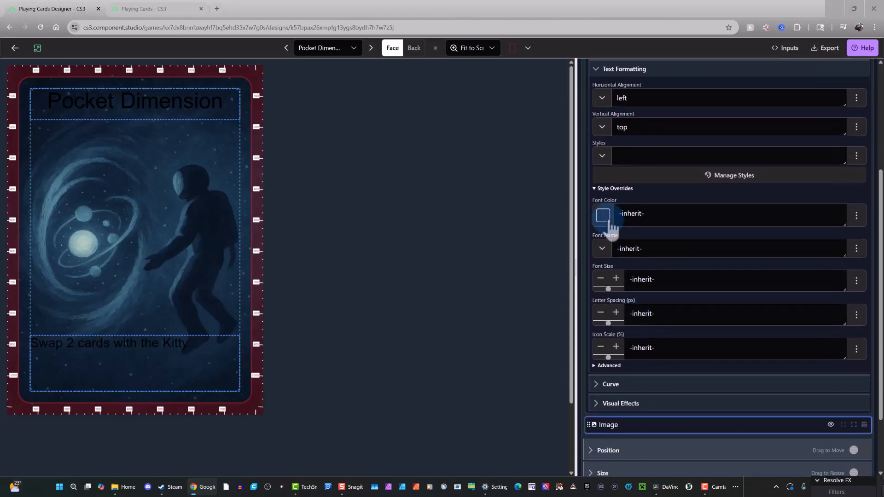
left_click(603, 215)
left_click(597, 225)
left_click(630, 205)
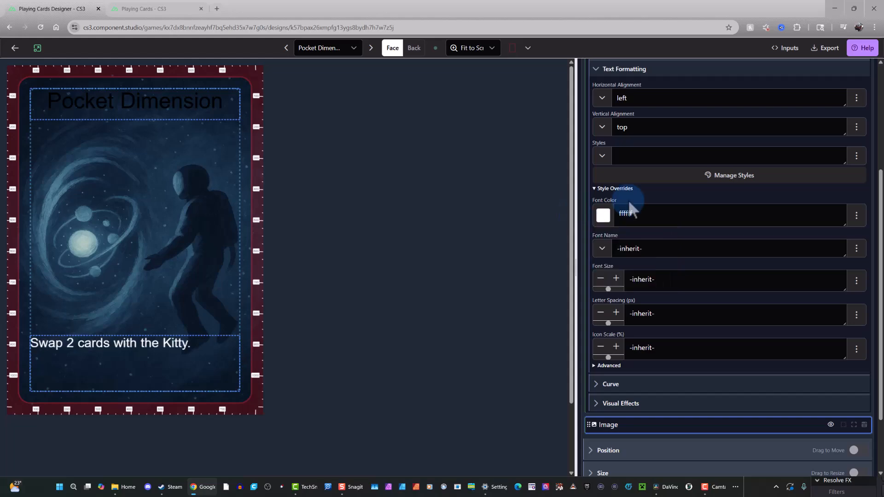
left_click(371, 49)
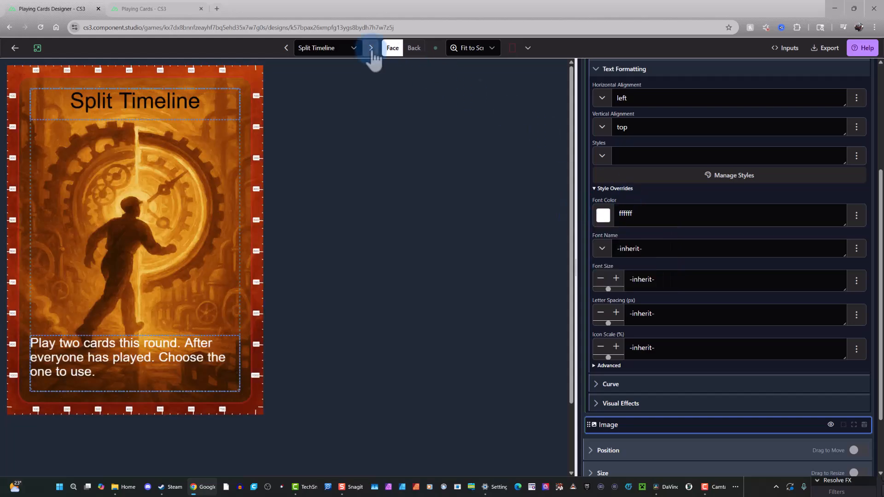
Check the white Description text on the following cards and add a black Outline effect with width 2 to it
left_click(371, 49)
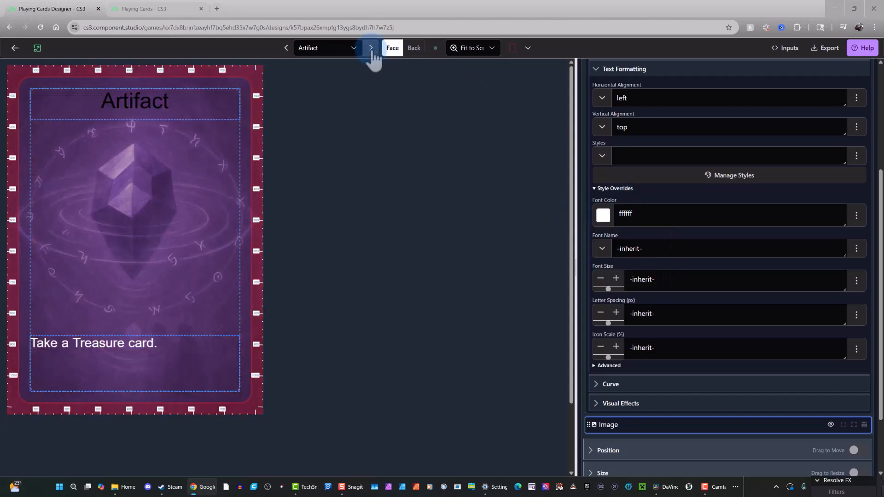
left_click(370, 49)
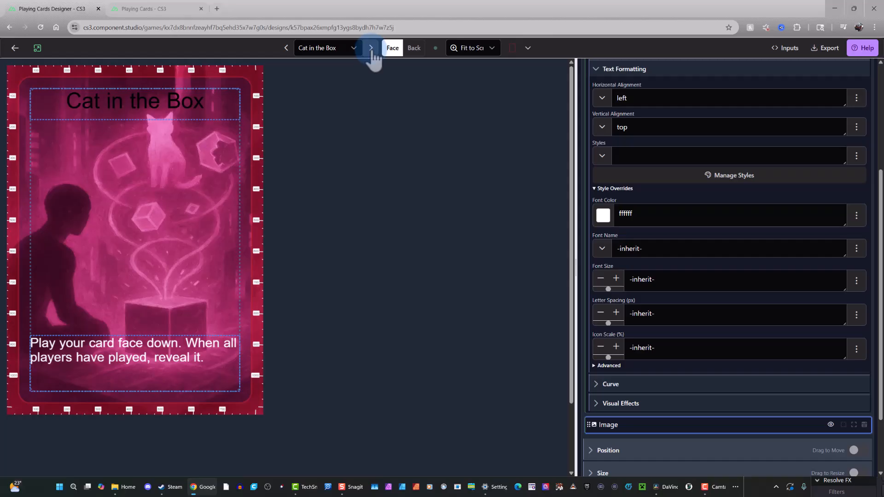
left_click(371, 48)
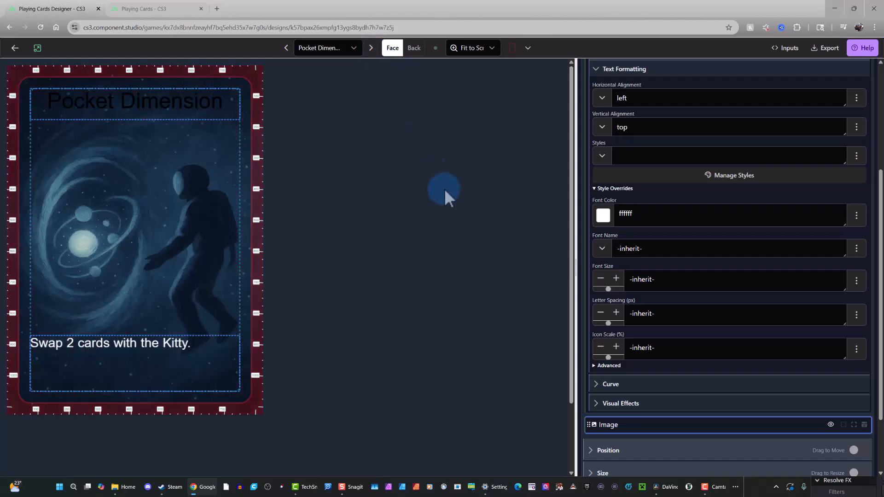
left_click(603, 404)
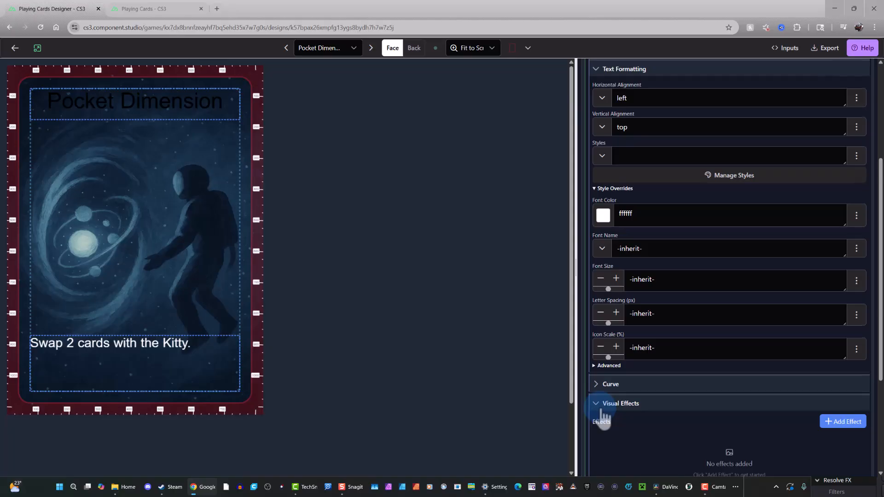
scroll(603, 417, "down", 3)
left_click(839, 297)
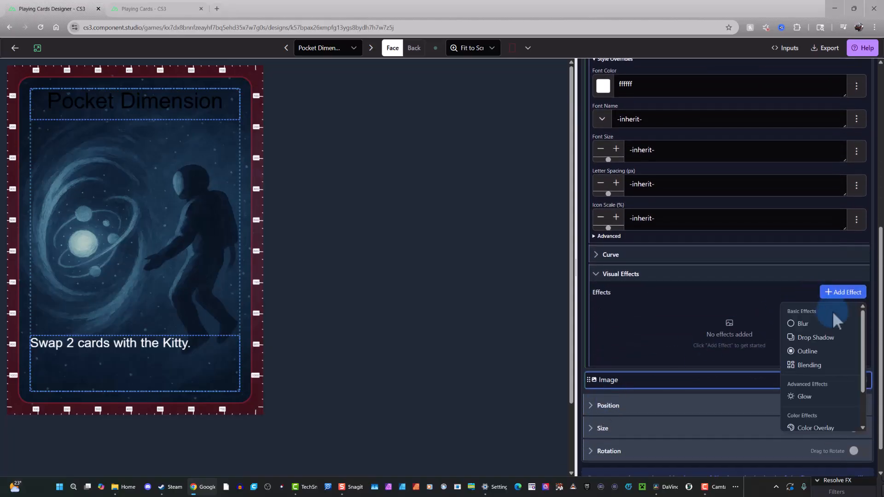
left_click(809, 351)
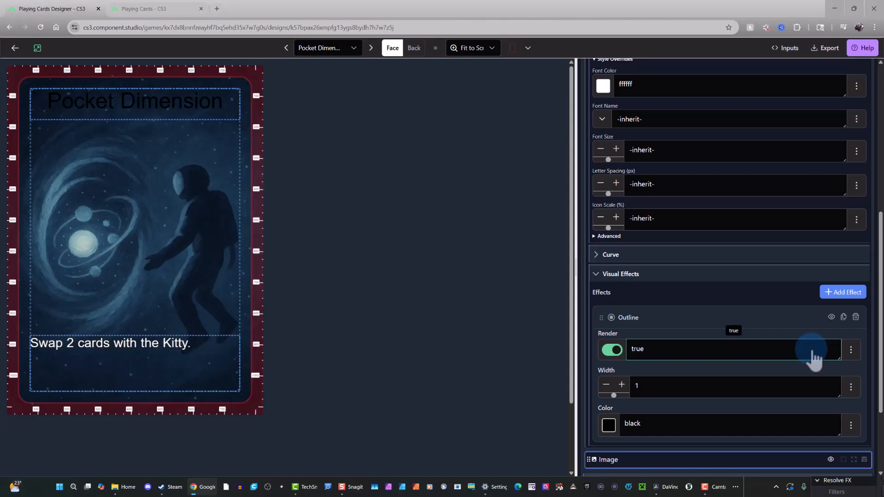
left_click(621, 384)
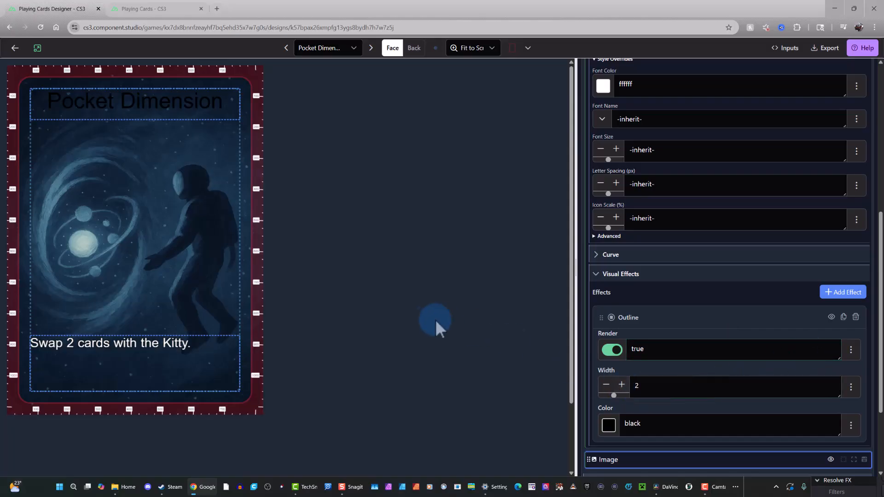
Check the outlined description on the Split Timeline, Artifact and Cat in the Box cards and collapse the Description layer
left_click(371, 48)
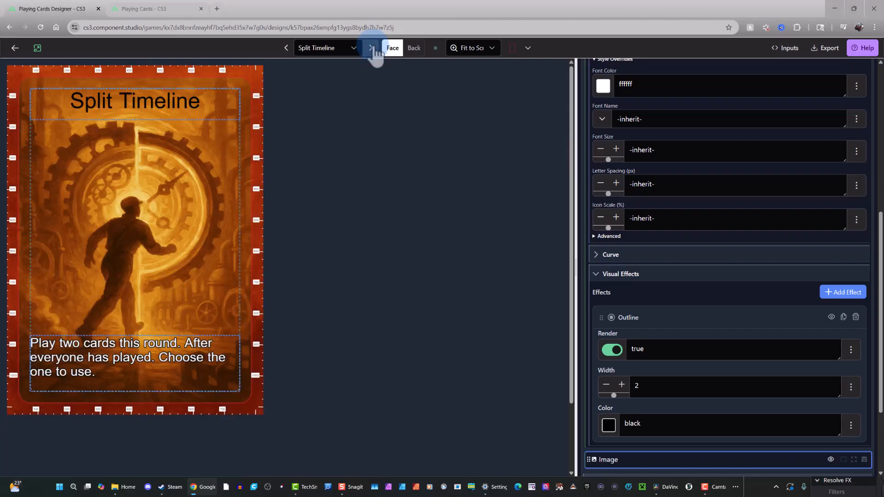
left_click(371, 48)
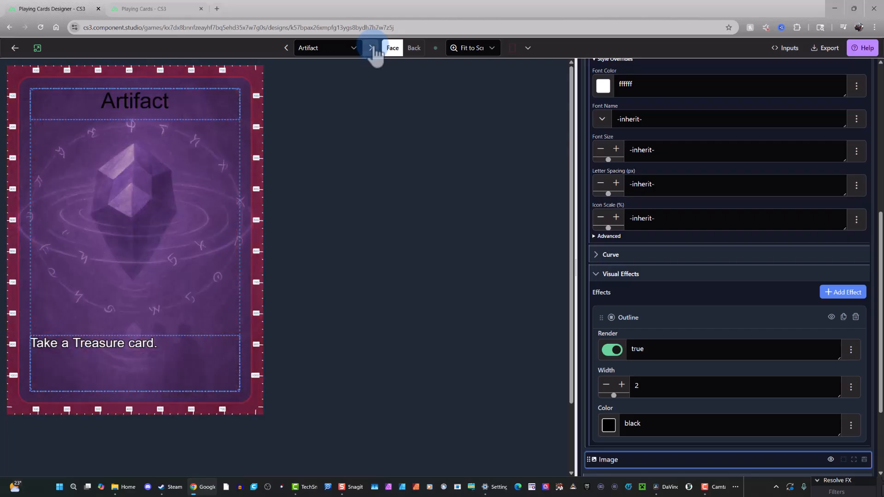
left_click(371, 48)
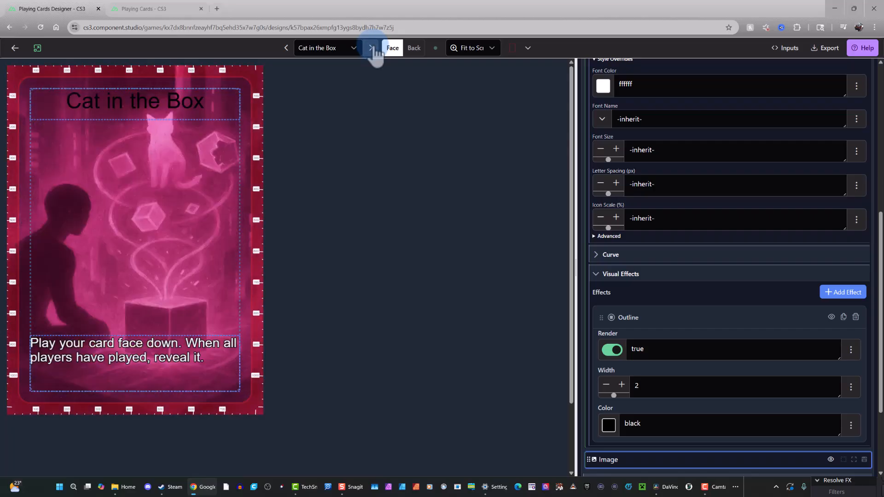
left_click(666, 316)
left_click(671, 276)
scroll(652, 313, "up", 5)
scroll(652, 318, "up", 2)
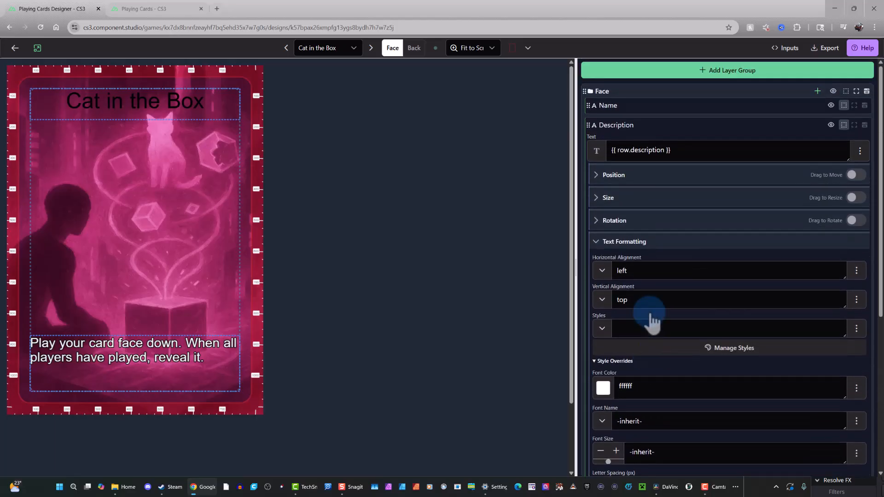
left_click(650, 132)
Override the Name layer's font color with white (ffffff)
left_click(649, 107)
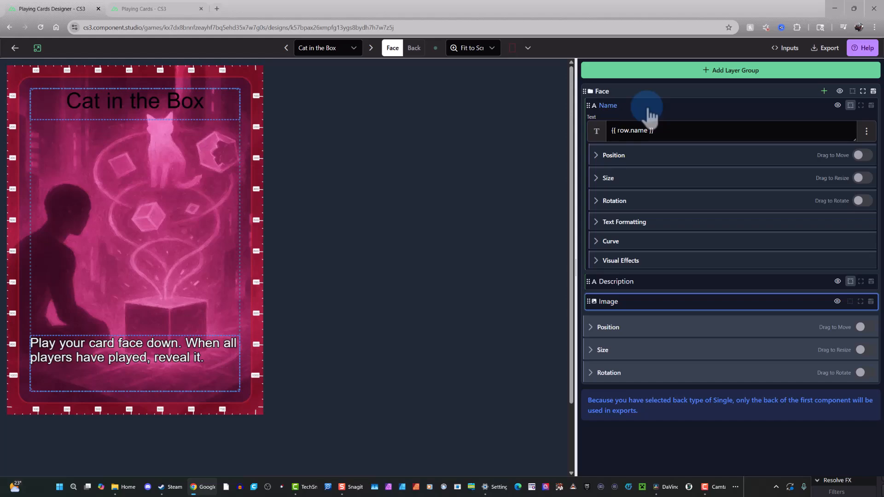
left_click(665, 222)
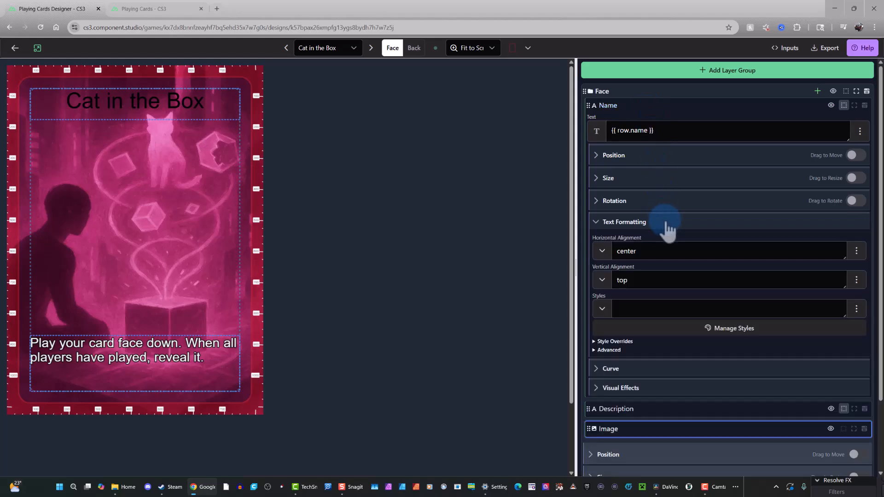
left_click(622, 343)
scroll(623, 351, "down", 3)
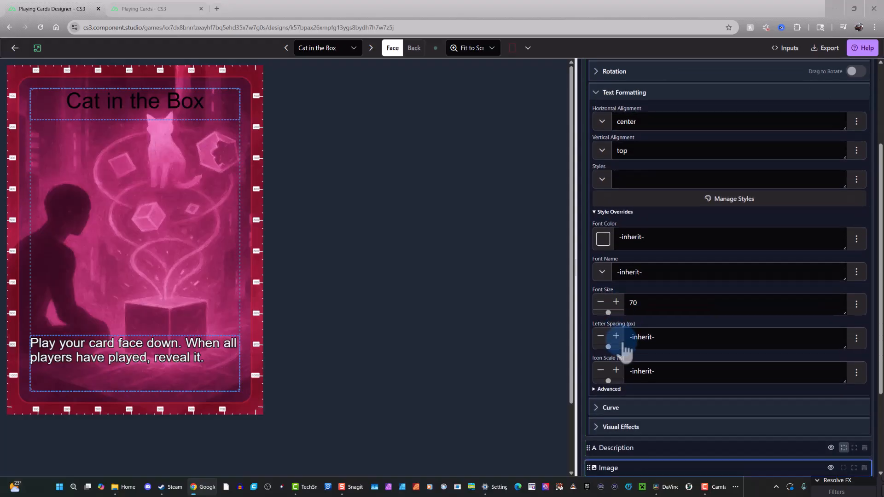
left_click(603, 239)
left_click_drag(619, 278, 556, 225)
Add a black Outline visual effect with width 4 to the Name text
scroll(614, 286, "down", 3)
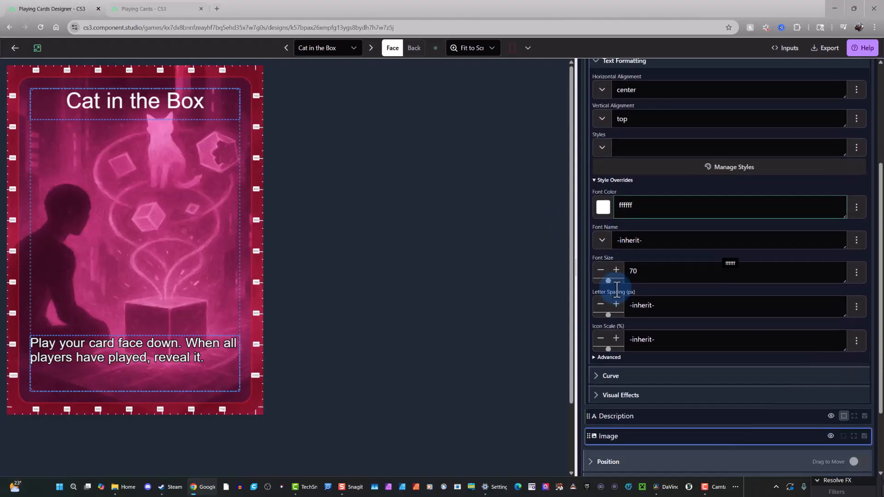
left_click(662, 311)
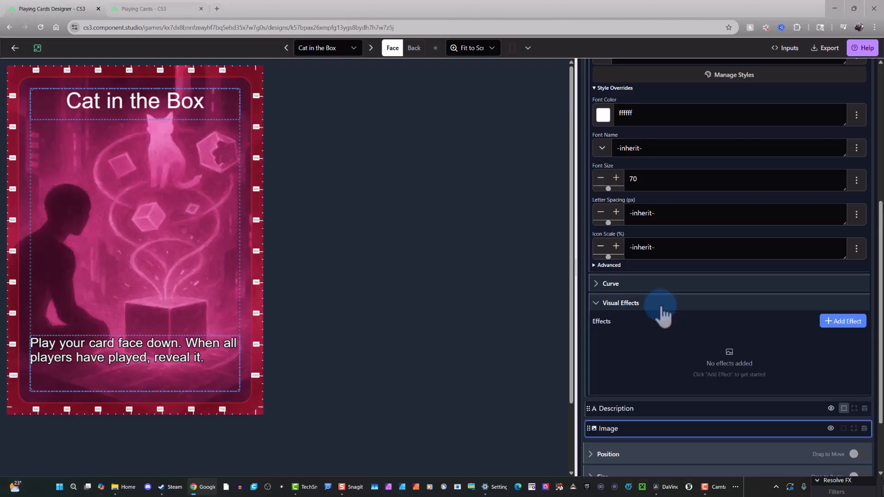
left_click(822, 320)
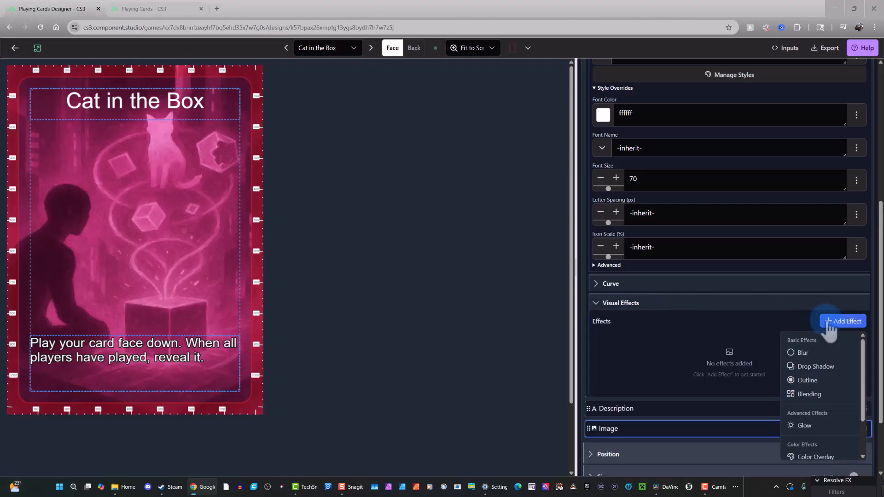
left_click(816, 380)
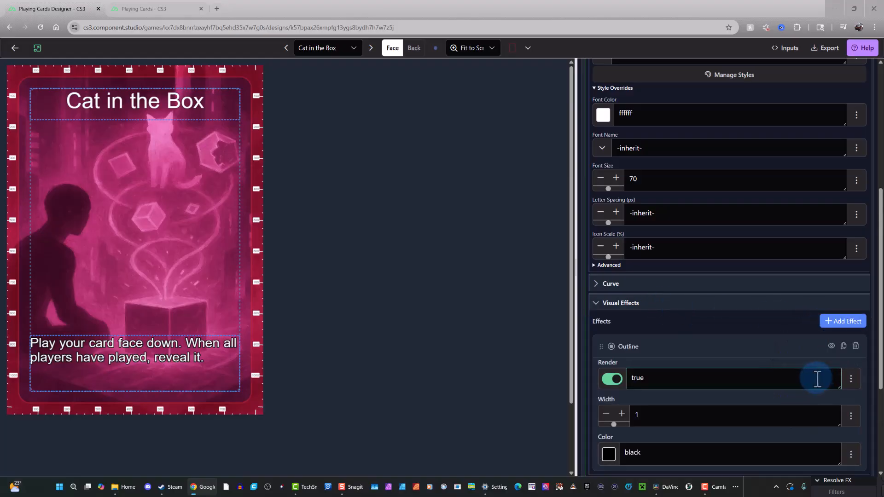
scroll(691, 396, "down", 1)
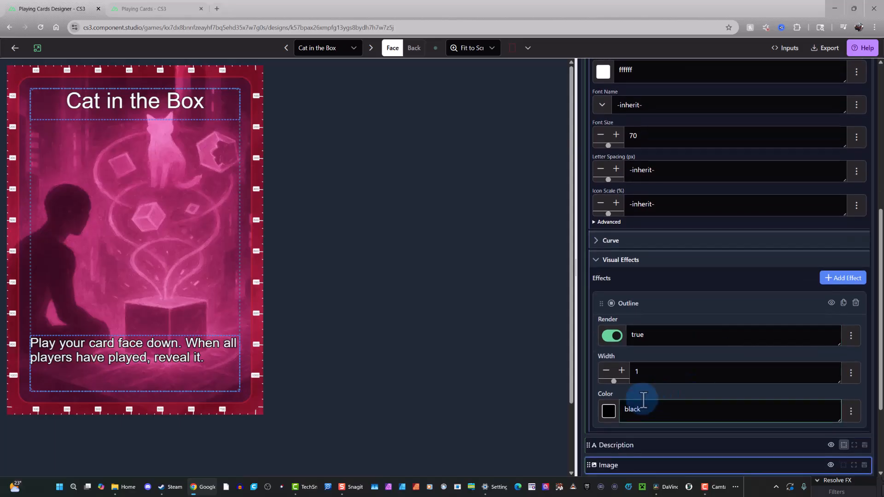
left_click(622, 370)
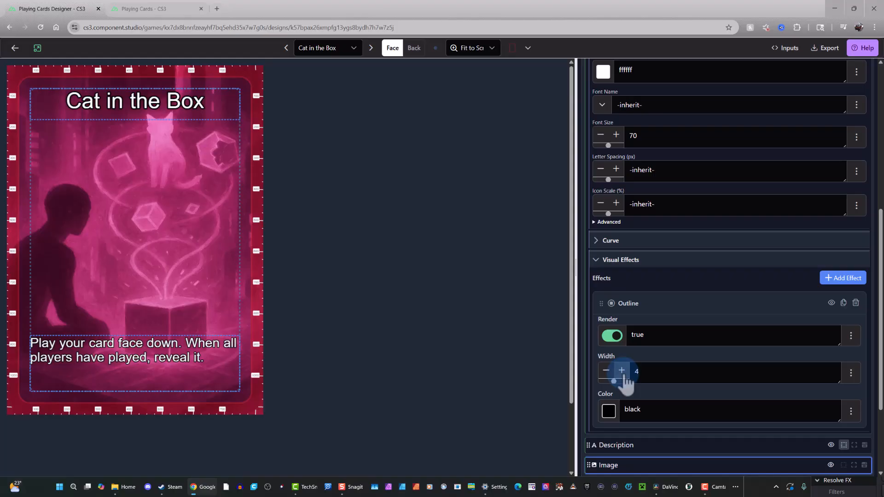
Collapse the Name layer and turn off the layer outlines for both Name and Description
left_click(646, 261)
scroll(660, 226, "up", 6)
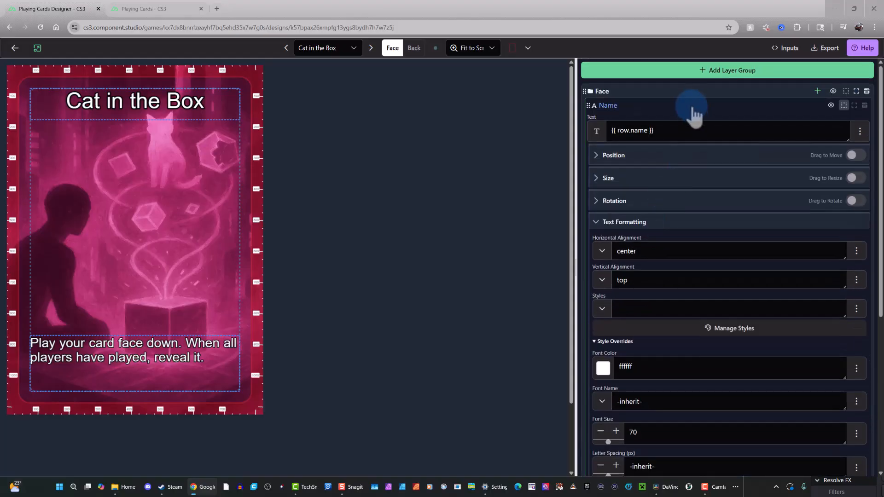
left_click(692, 106)
left_click(850, 106)
left_click(851, 125)
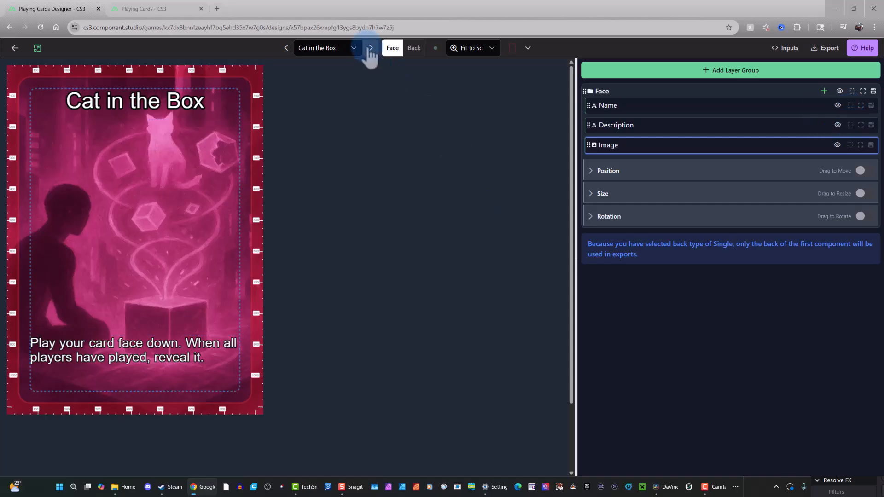
Browse through all the cards in the deck to review each name, description and artwork
left_click(371, 48)
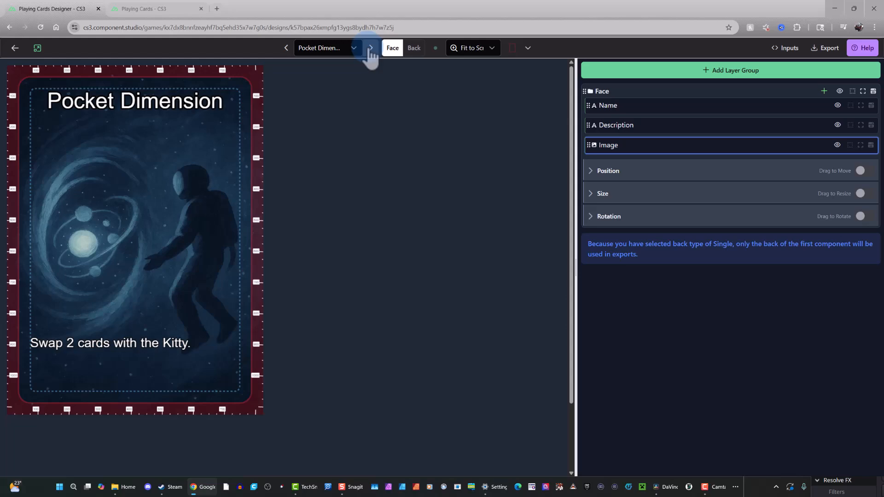
left_click(370, 48)
left_click(370, 48)
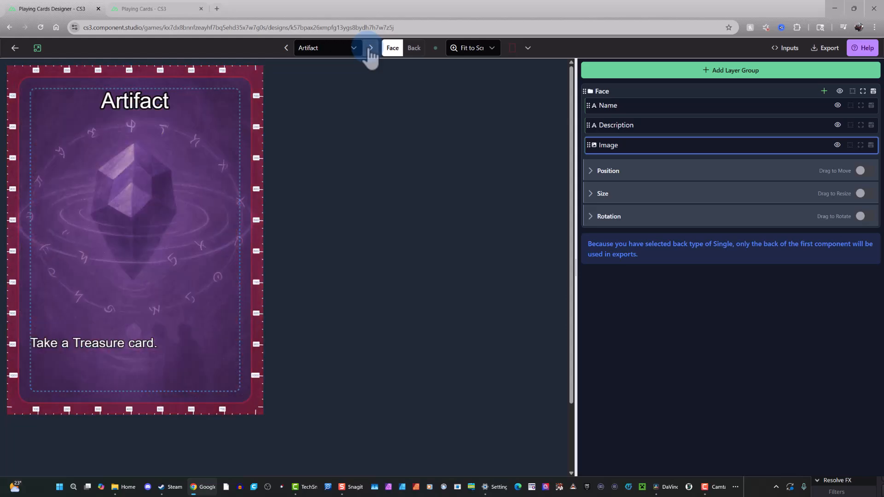
left_click(370, 47)
left_click(370, 48)
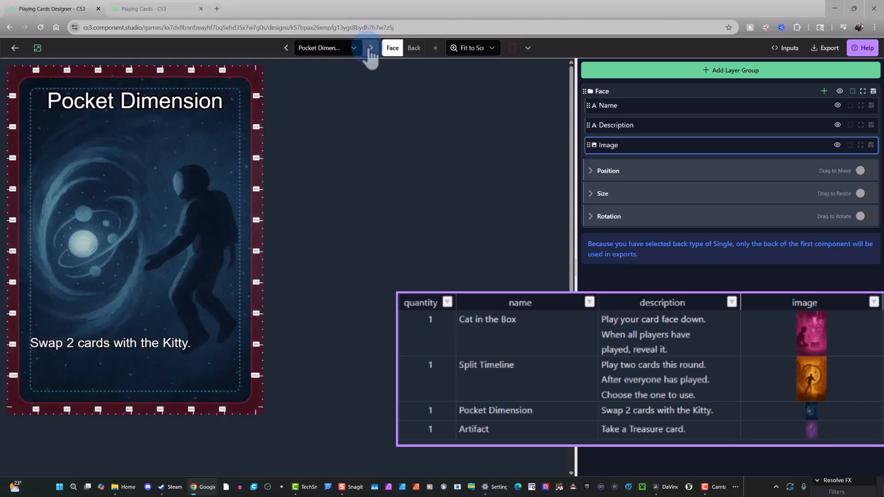
left_click(370, 48)
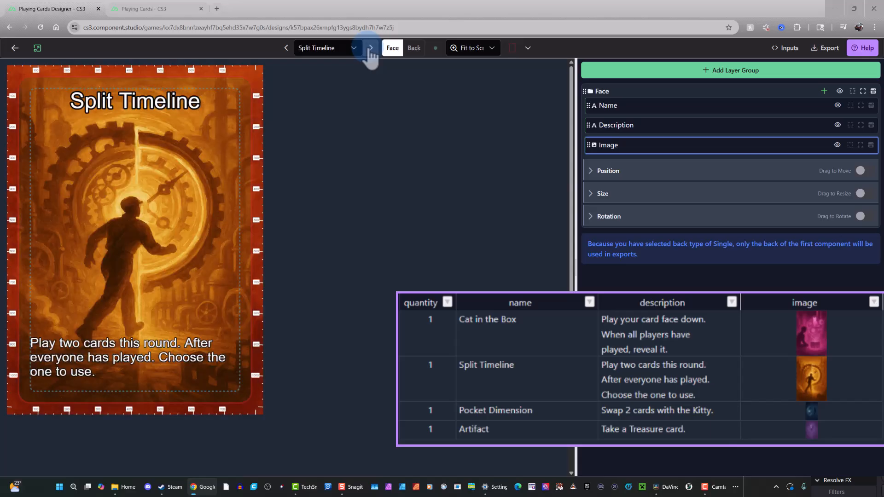
left_click(371, 48)
left_click(371, 48)
left_click(371, 49)
left_click(371, 49)
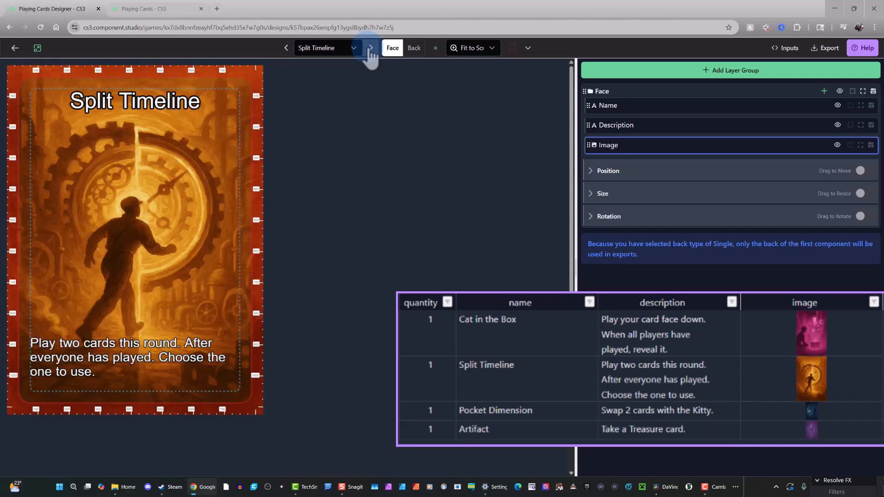